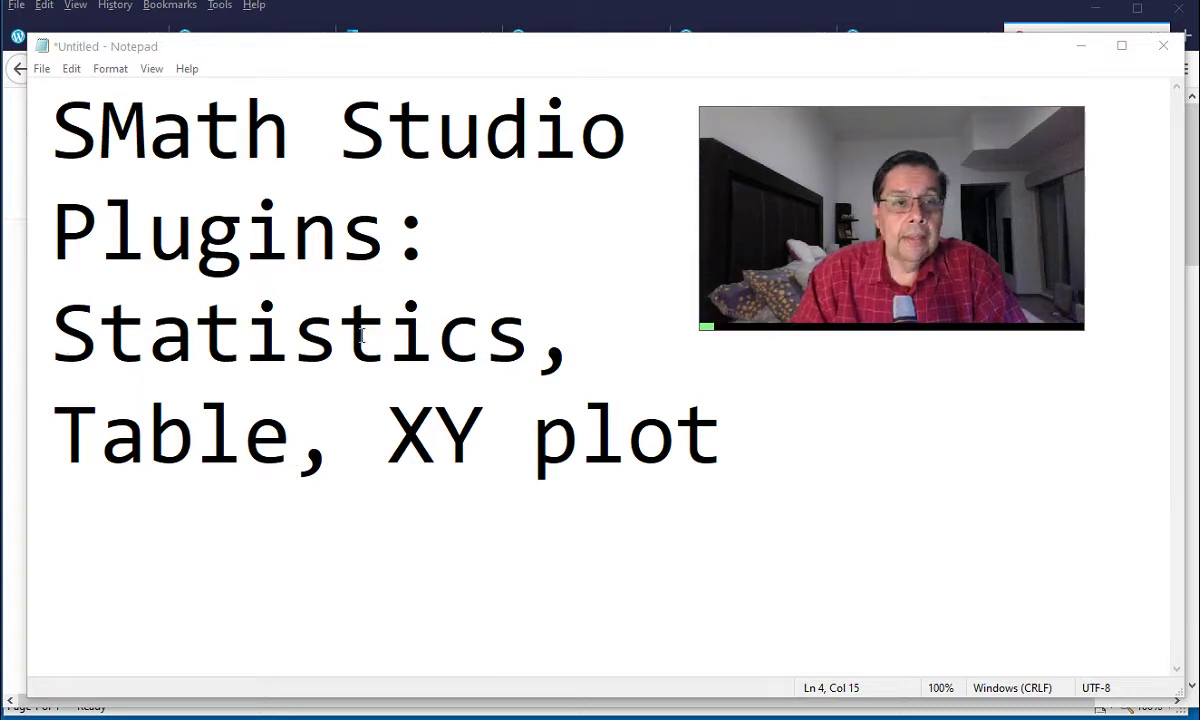
Step: Highlight the Statistics, Table and XY plot plugin lines in the Notepad note, then deselect them
drag(52, 350, 730, 466)
click(749, 466)
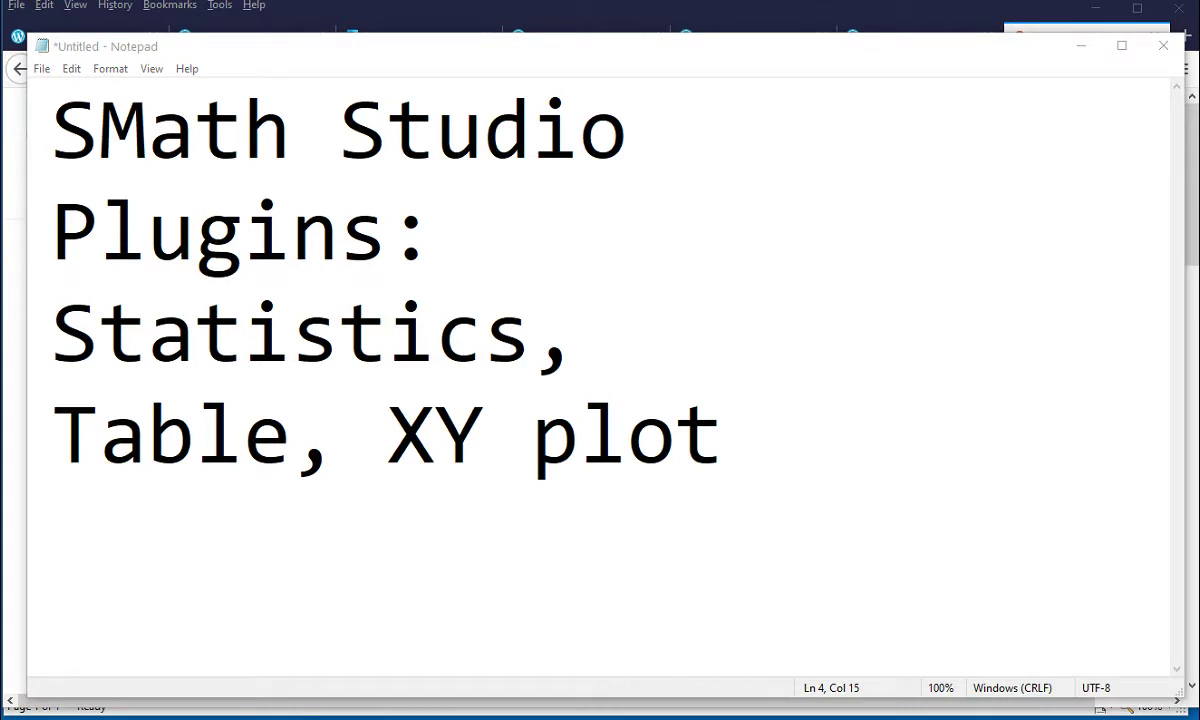
Step: Open the SMath Studio Forum search result in Firefox and go to its Extensions forum
key(alt+Tab)
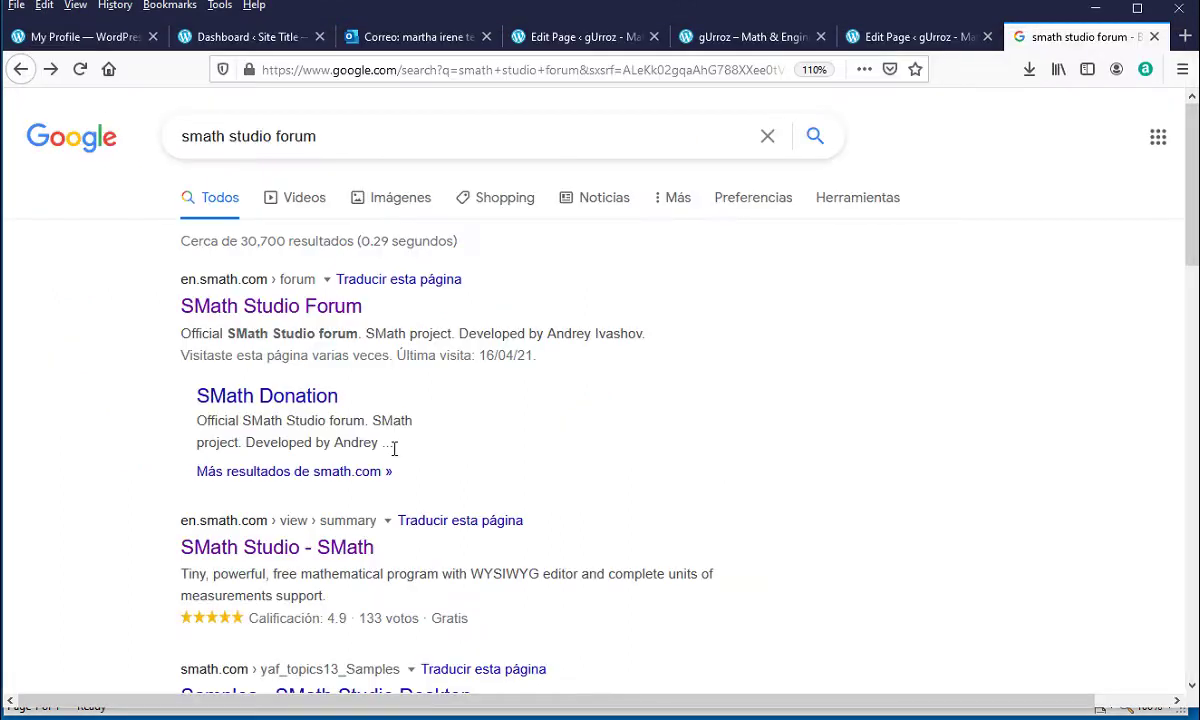
click(255, 308)
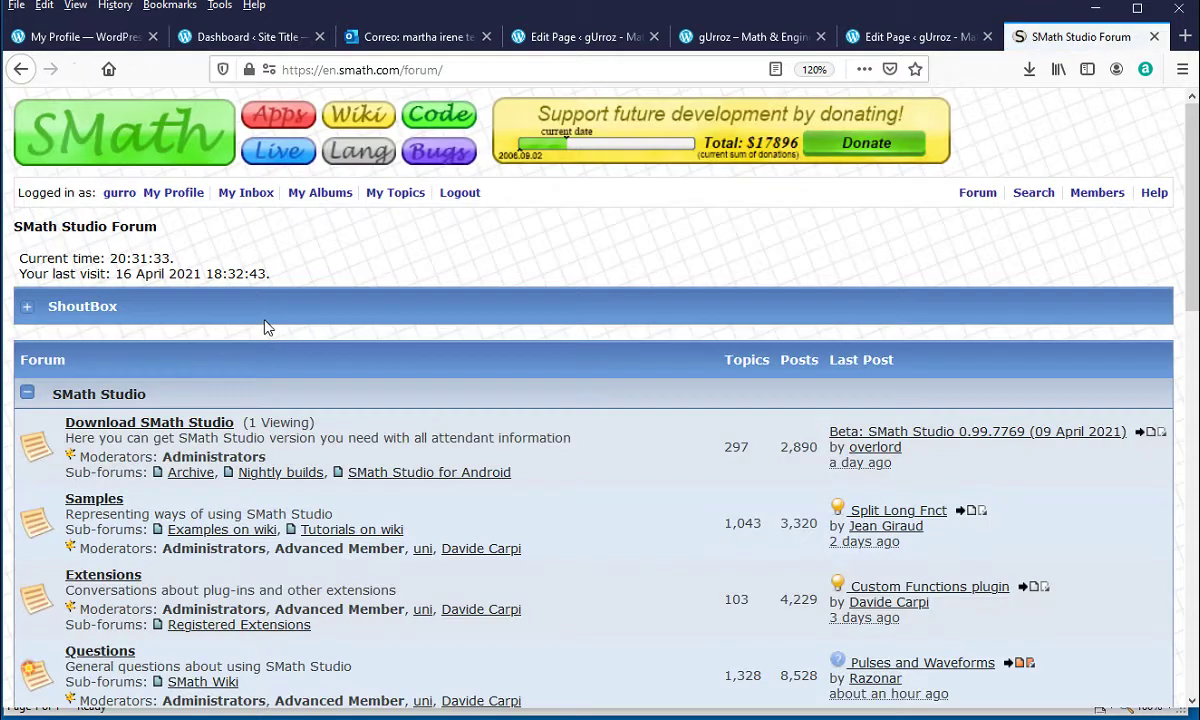
scroll(253, 336, down, 2)
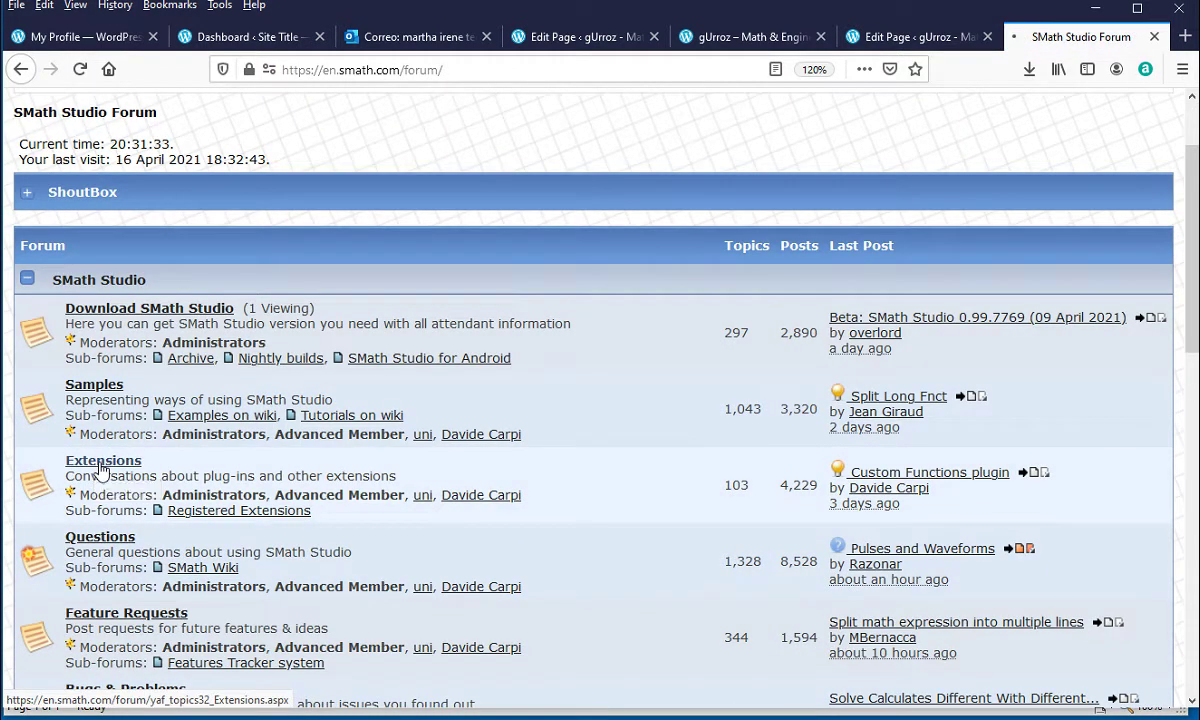
click(101, 465)
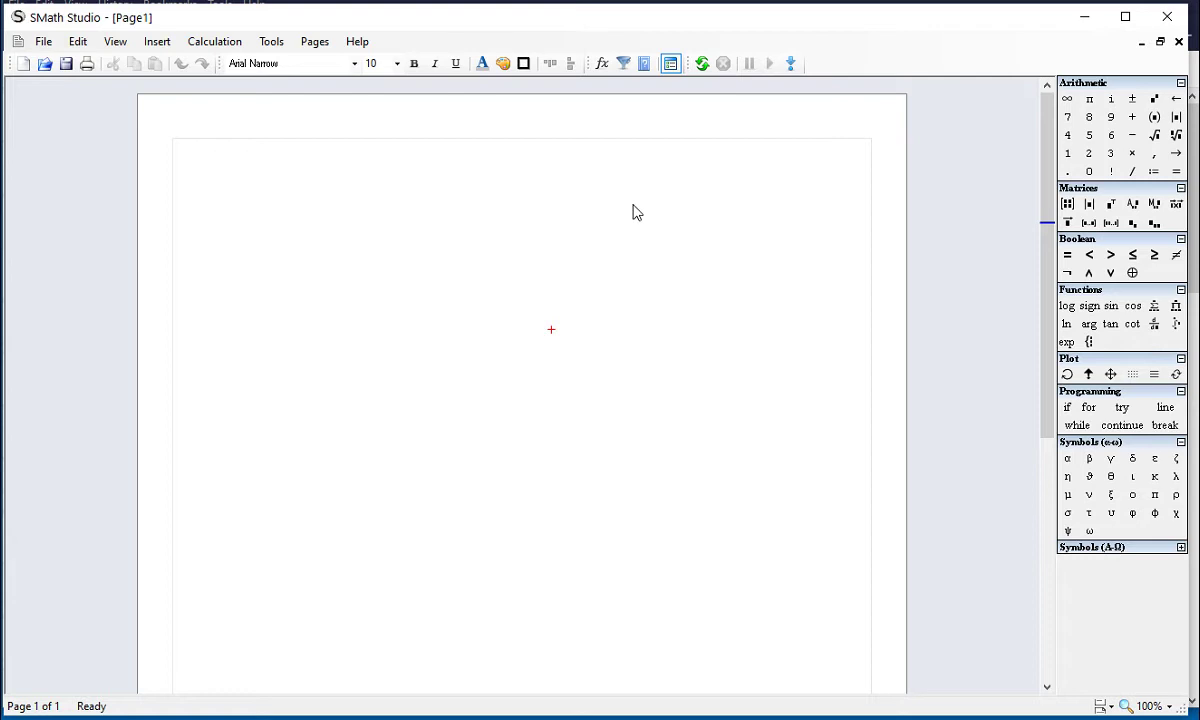
Step: Open the plugin manager from Tools and switch its source from Local storage to Online gallery
click(273, 44)
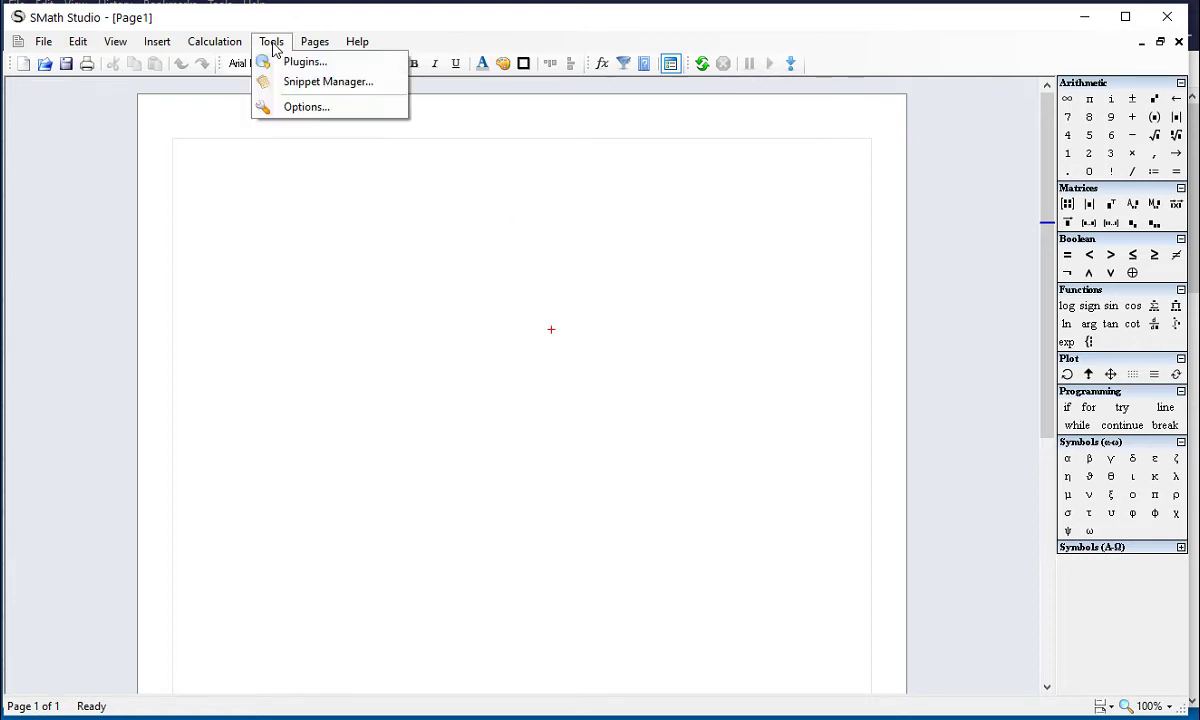
click(296, 62)
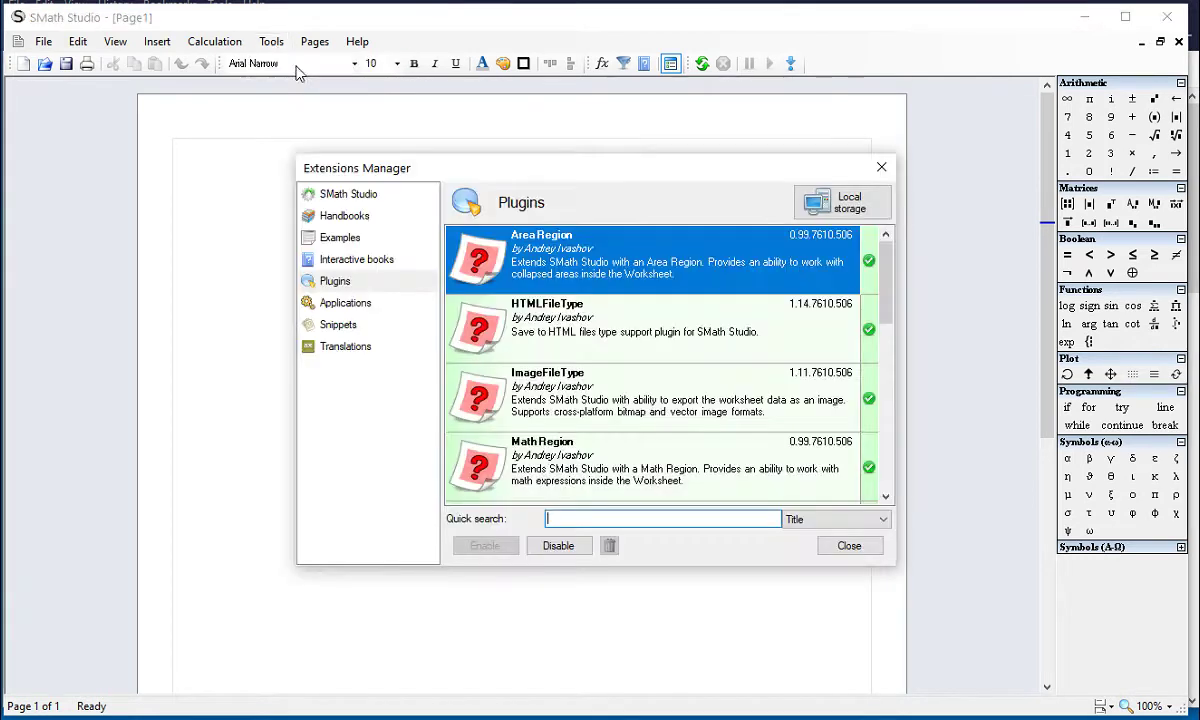
click(880, 212)
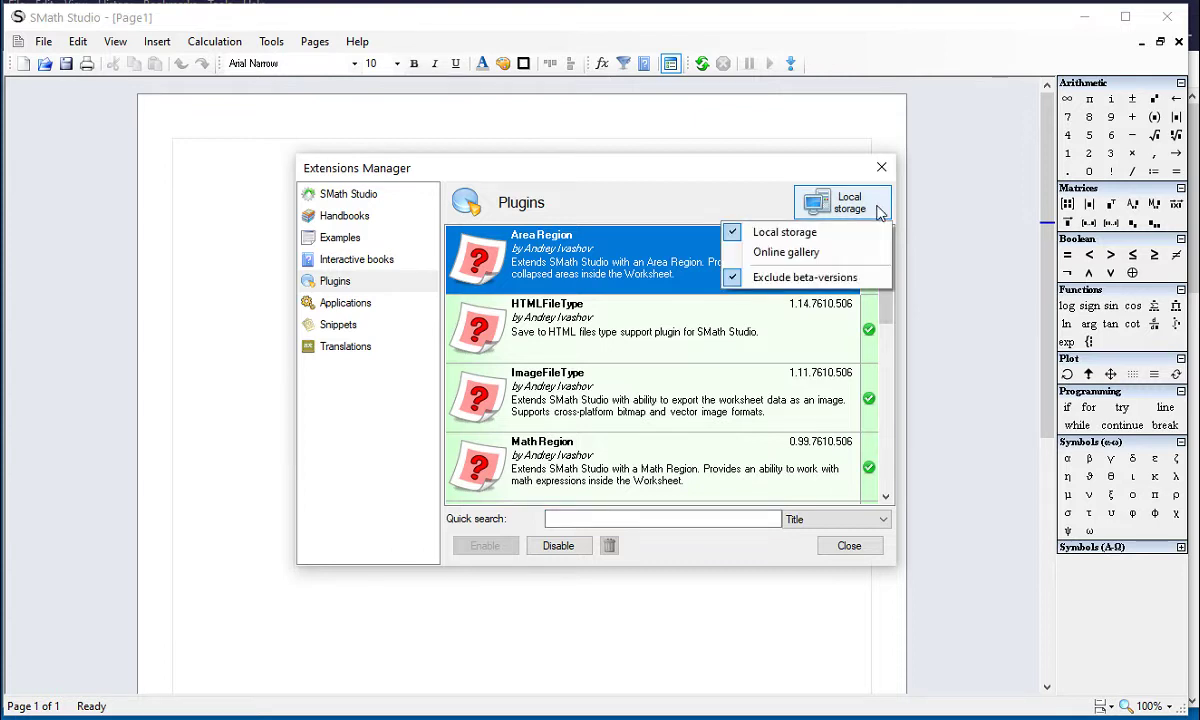
click(818, 262)
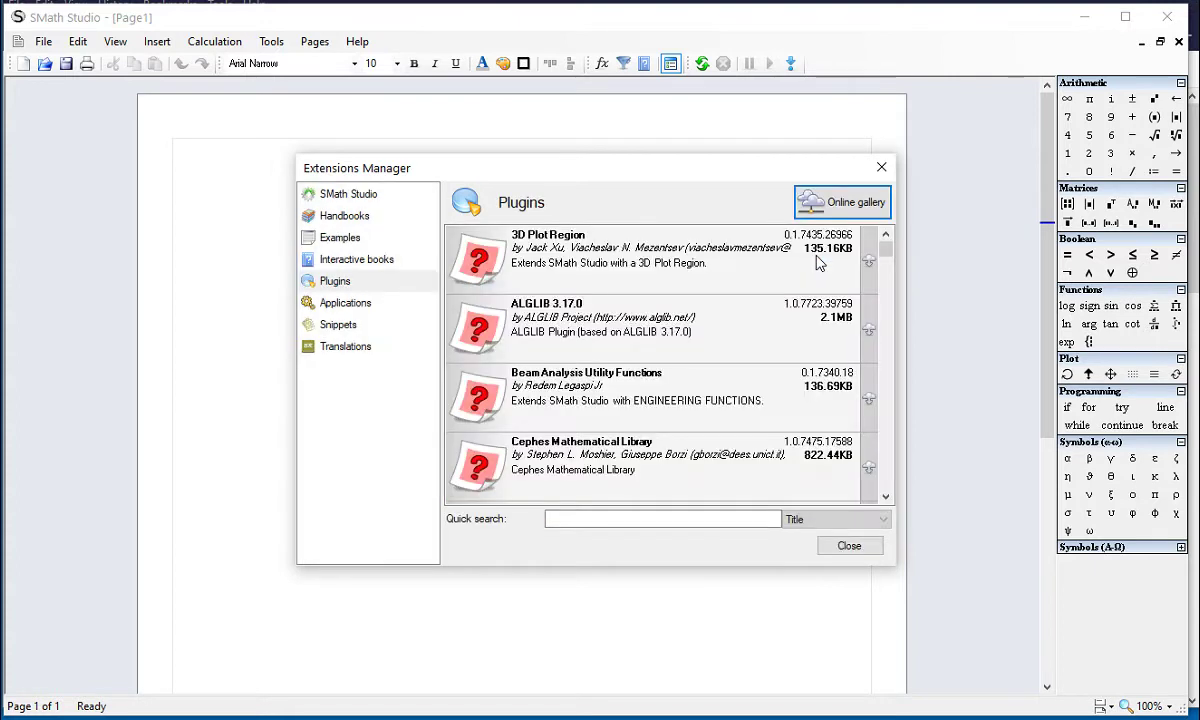
Step: Move the manager slightly left and scroll the gallery down to Statistical Tools and Table Region
drag(638, 175, 570, 183)
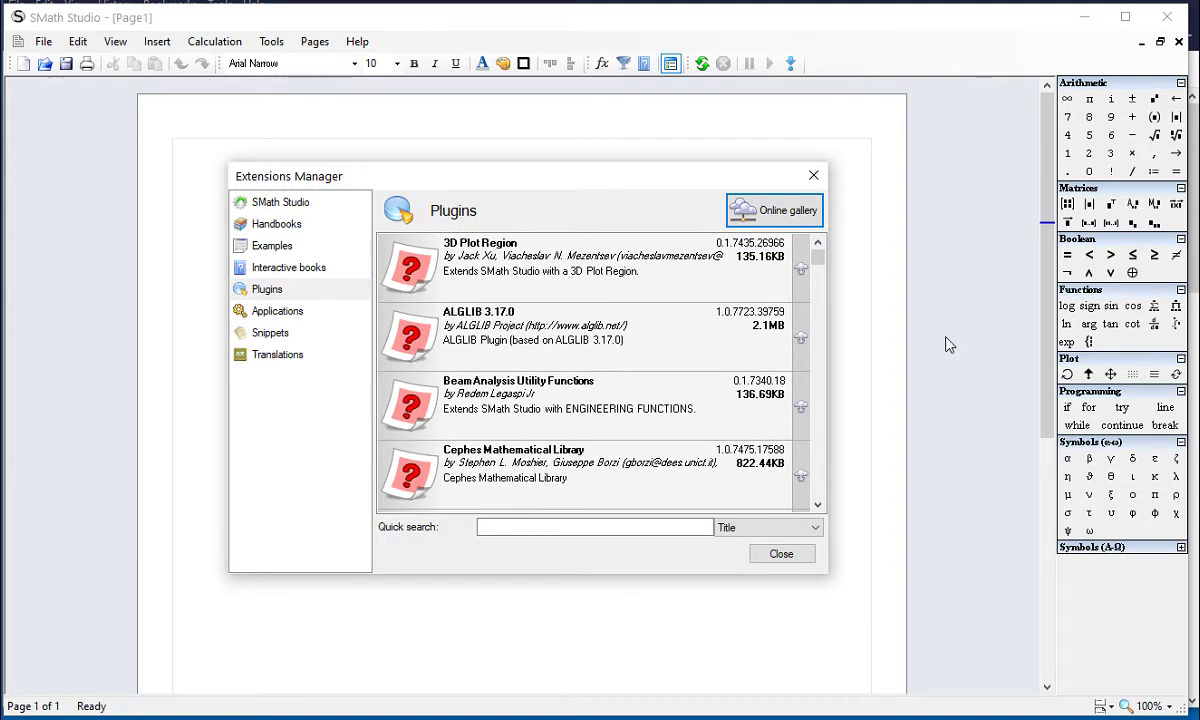
scroll(765, 456, down, 10)
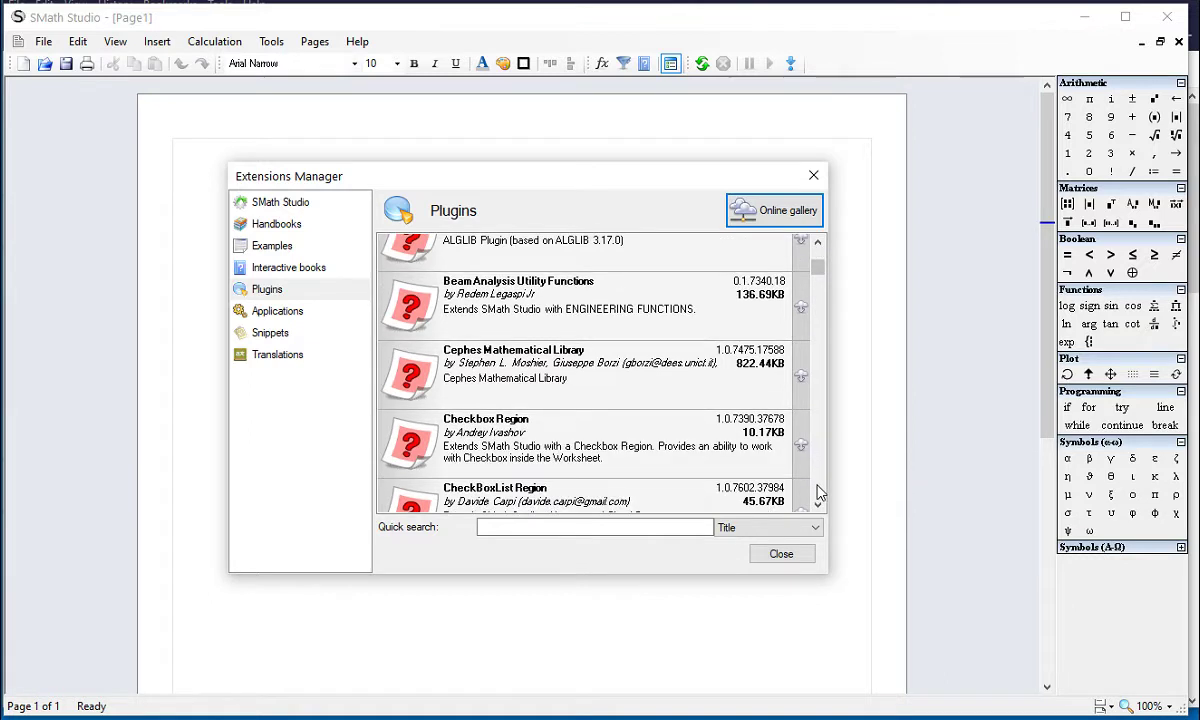
scroll(817, 492, down, 5)
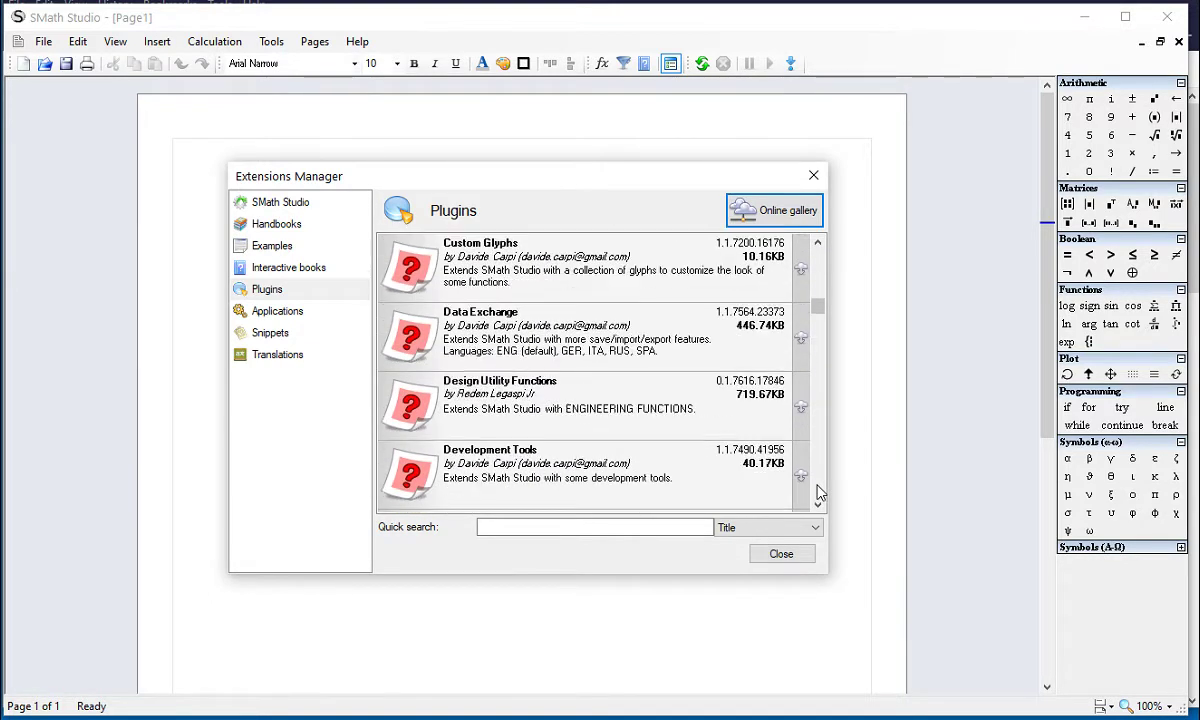
scroll(817, 492, down, 10)
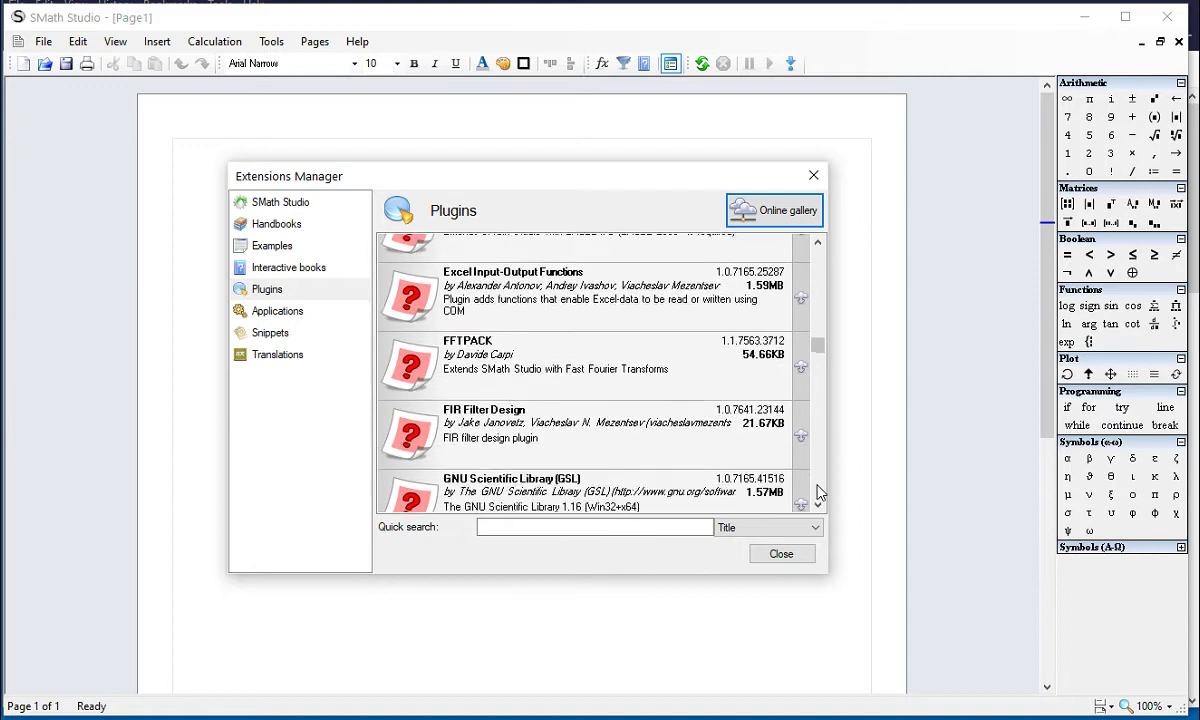
scroll(817, 492, down, 12)
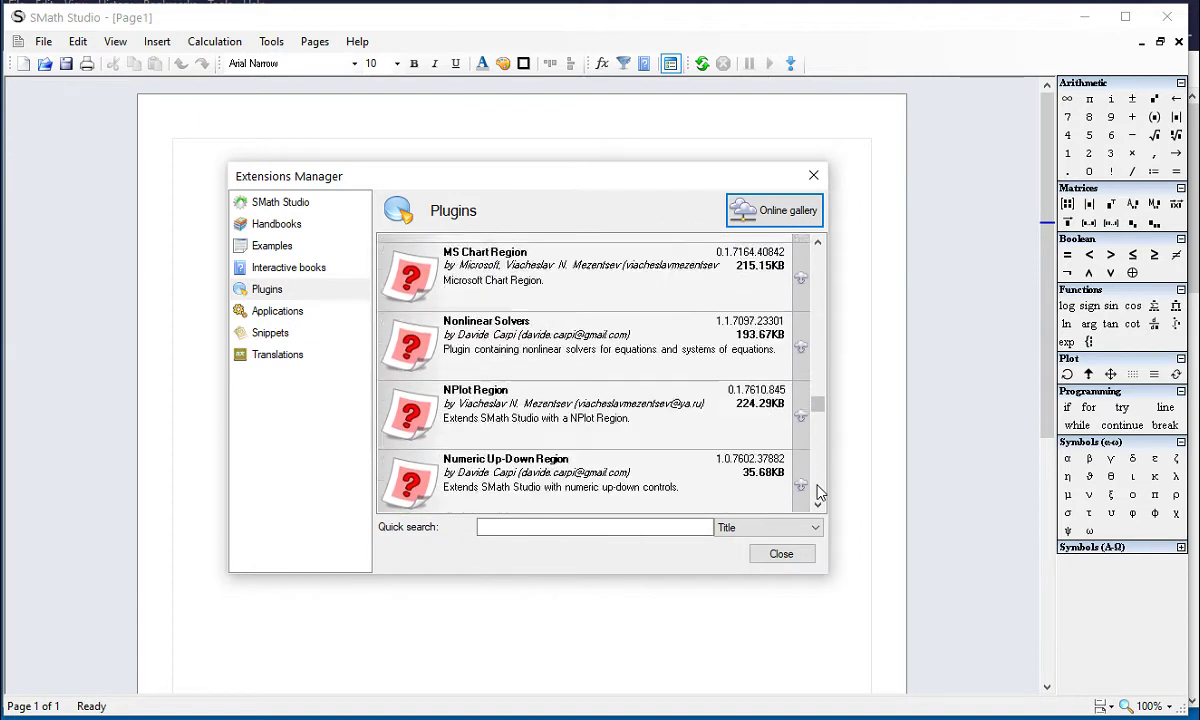
scroll(817, 492, down, 12)
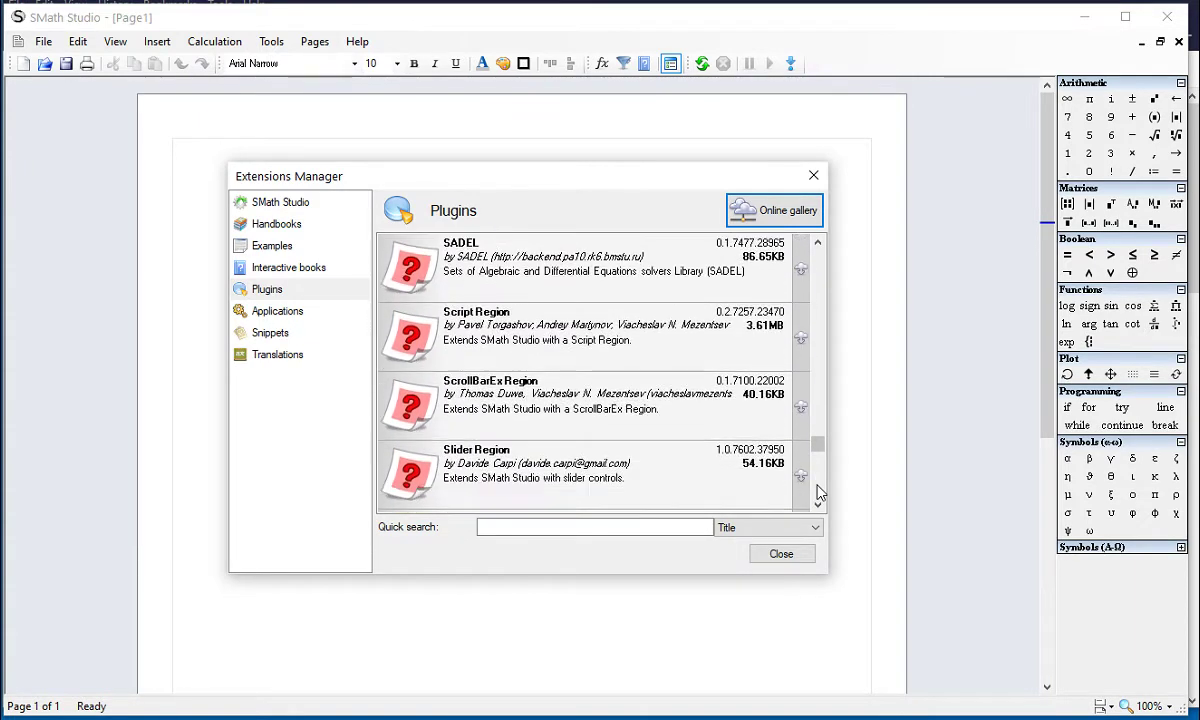
scroll(817, 492, down, 5)
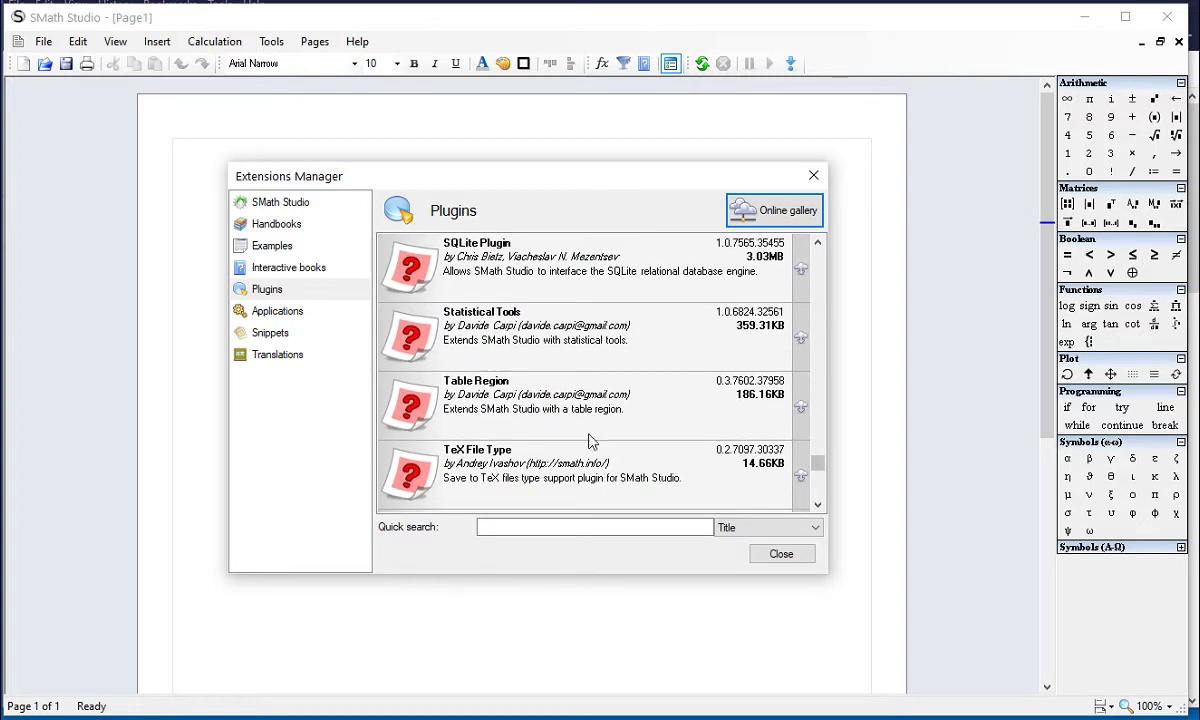
Step: Install the Table Region plugin, then scroll further down the gallery list
click(587, 398)
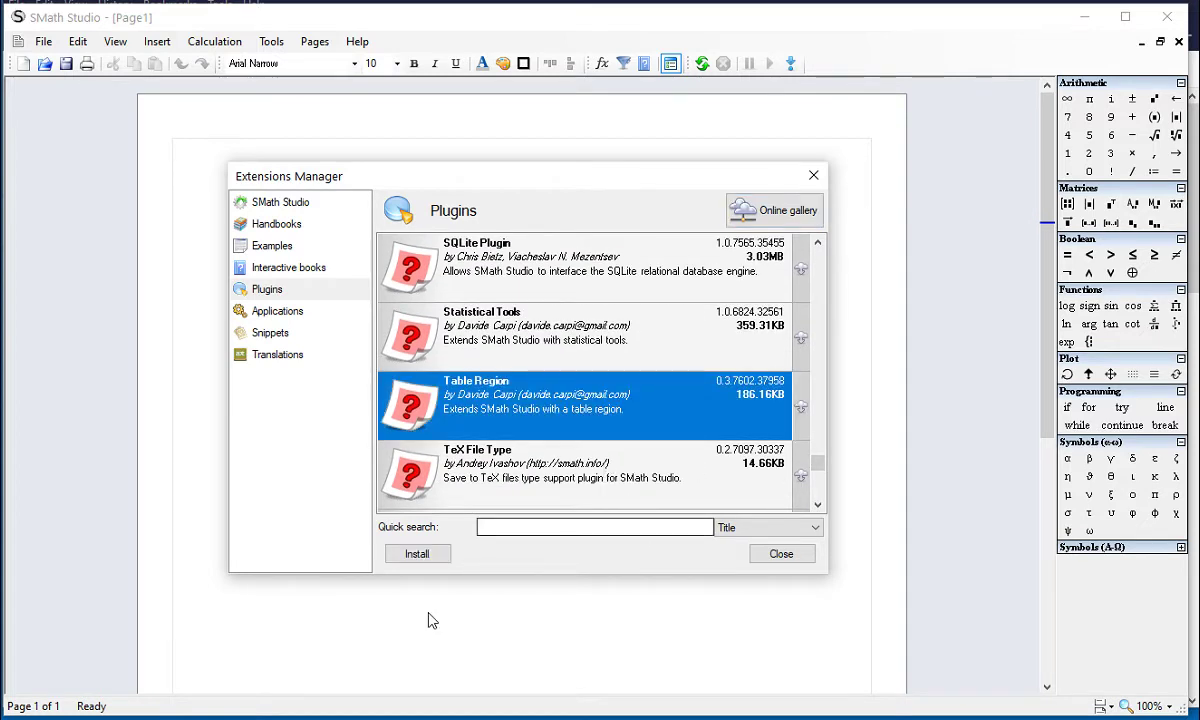
click(440, 559)
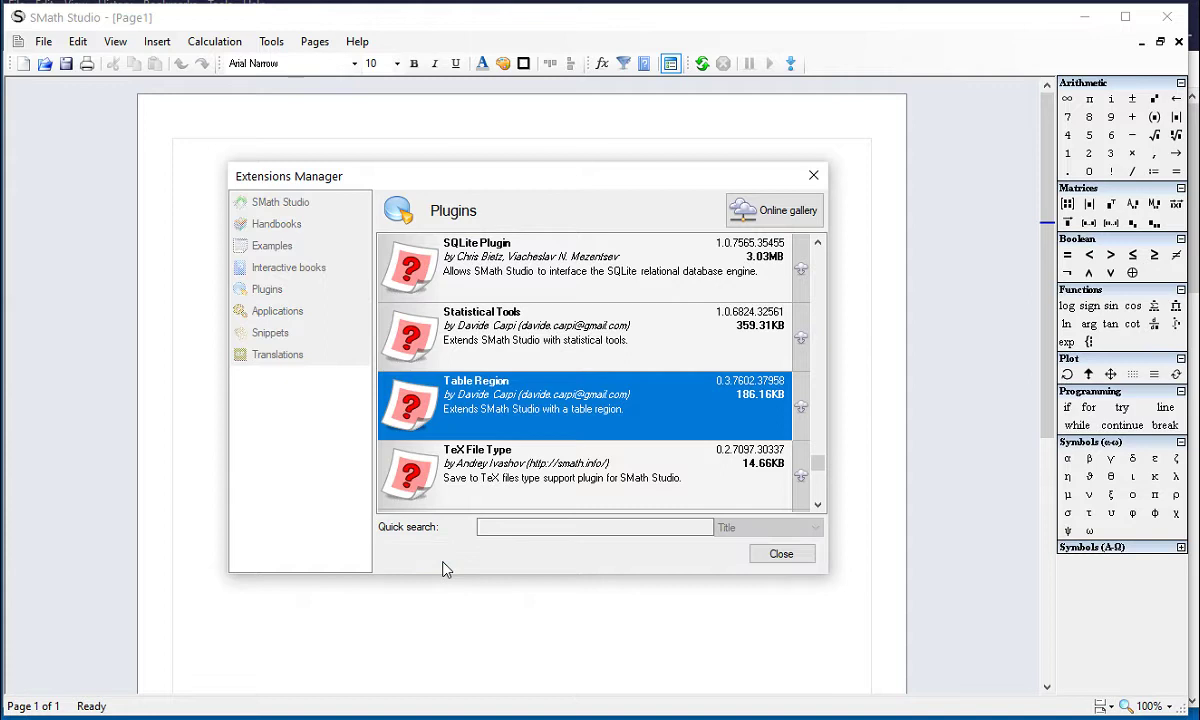
click(818, 505)
click(818, 505)
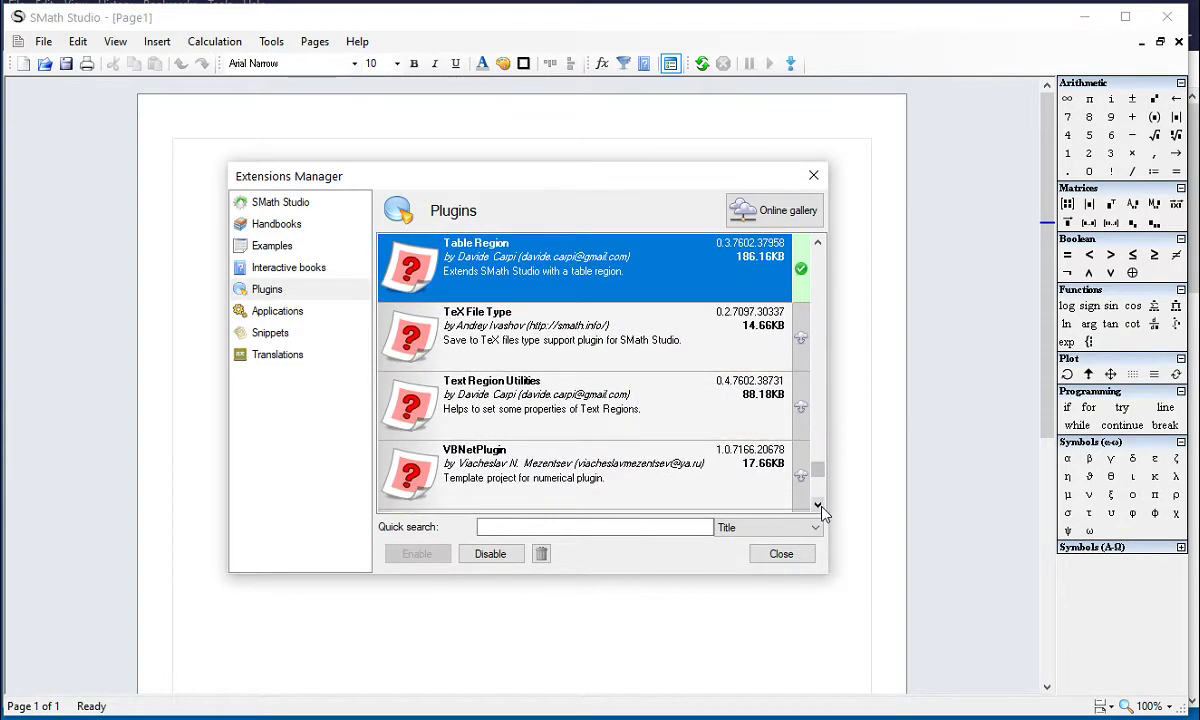
click(818, 505)
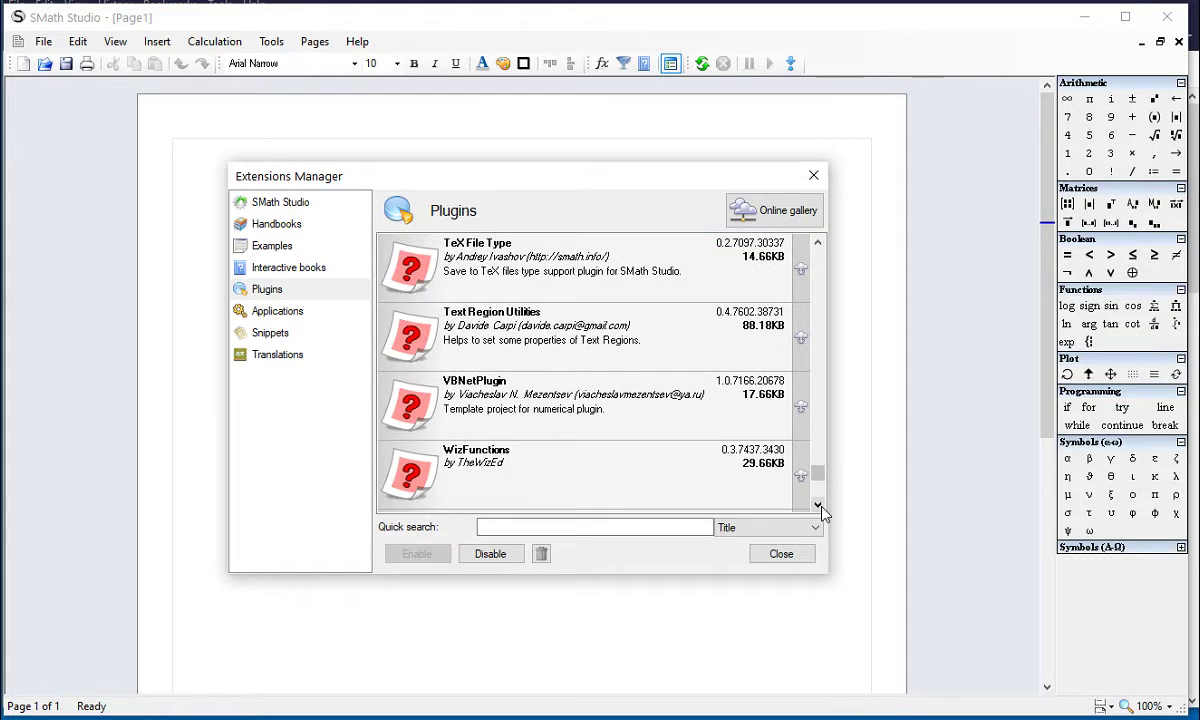
click(818, 505)
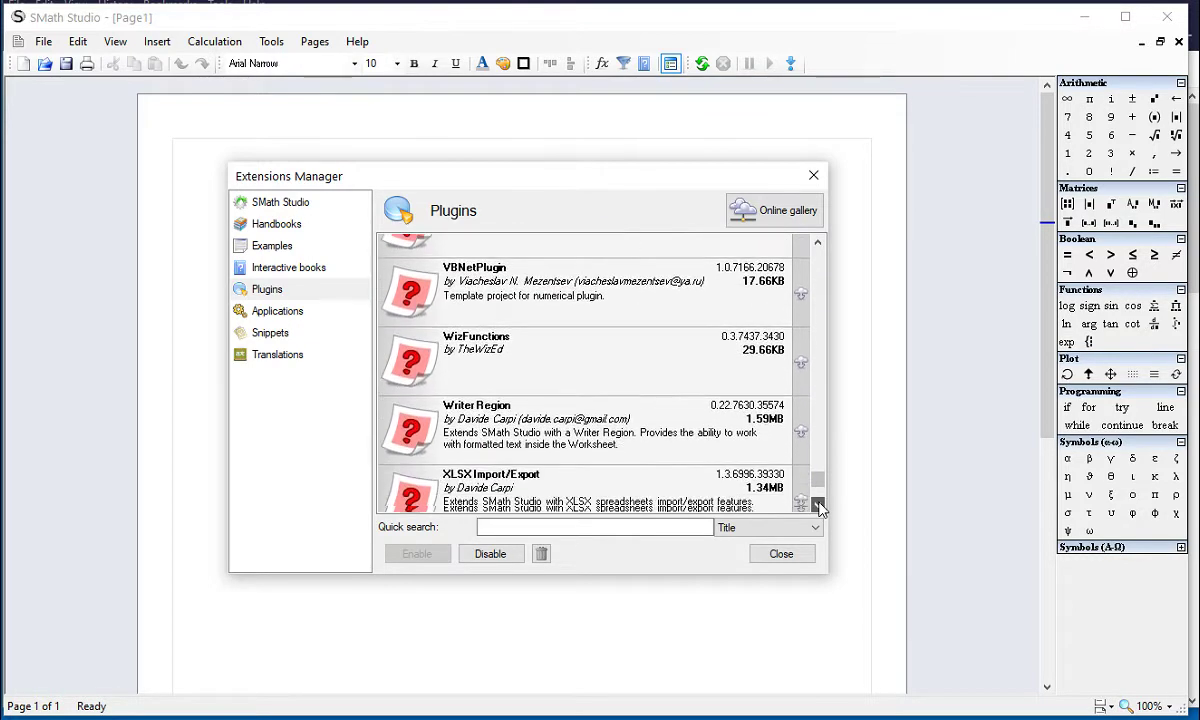
click(818, 505)
Step: Install the X-Y Plot Region plugin and close the Extensions Manager
click(530, 410)
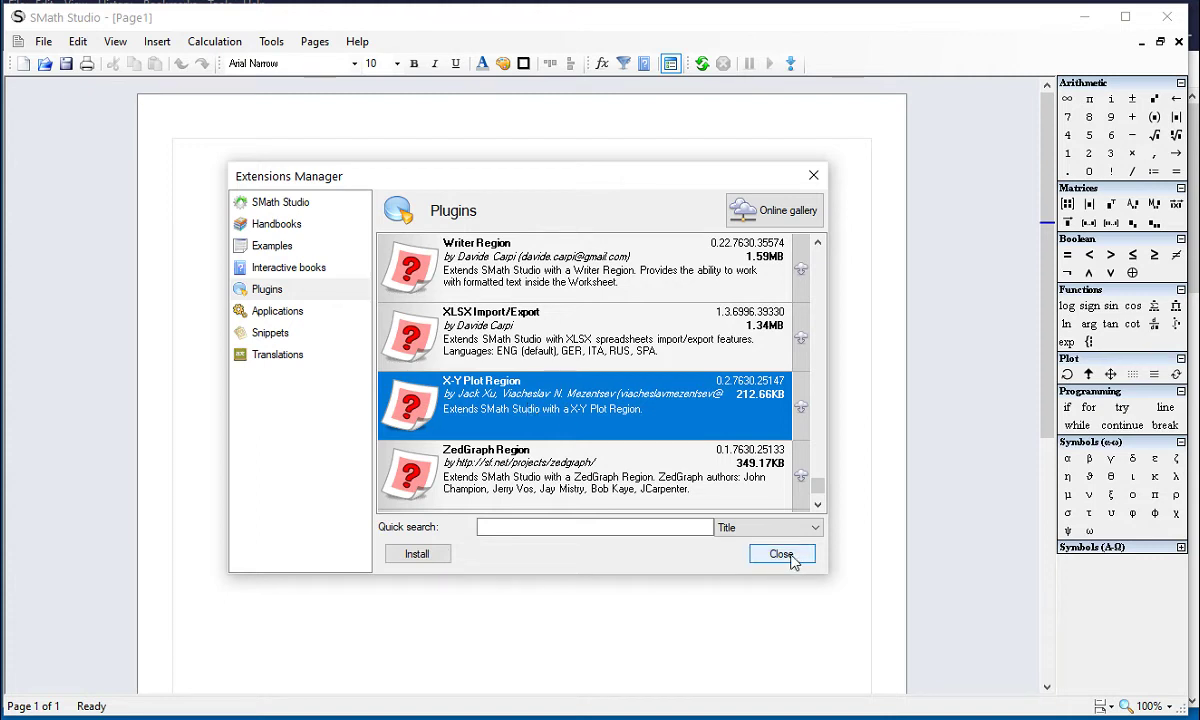
click(412, 560)
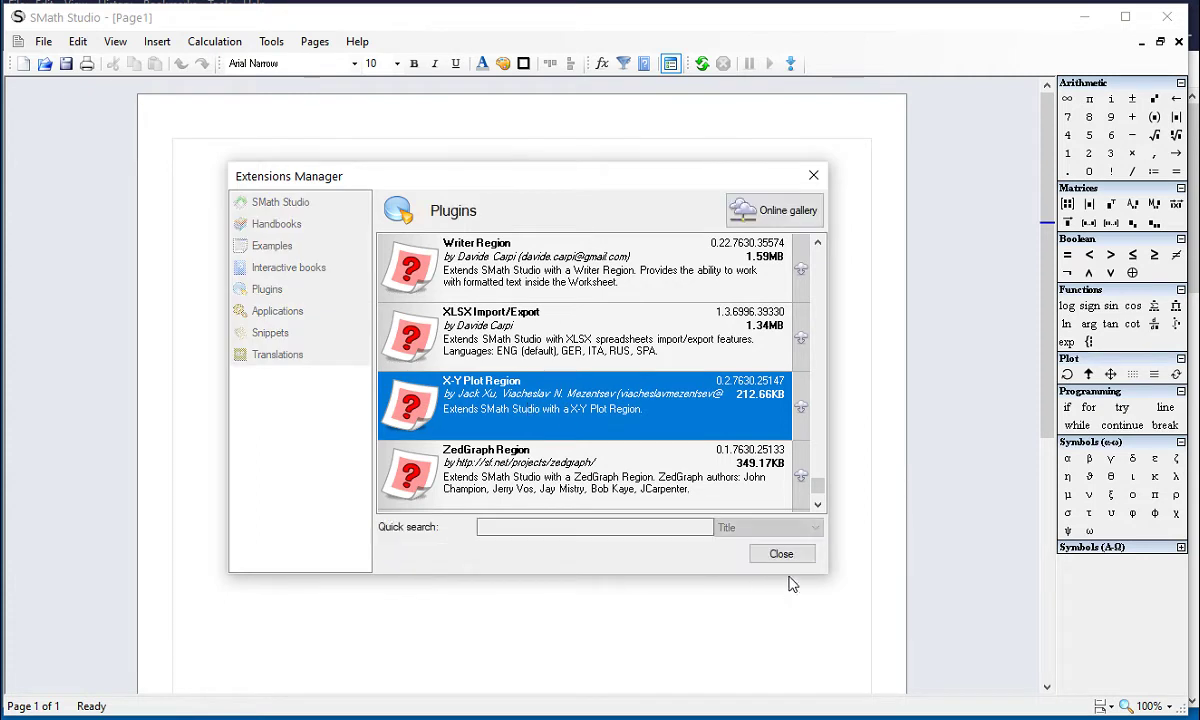
click(793, 557)
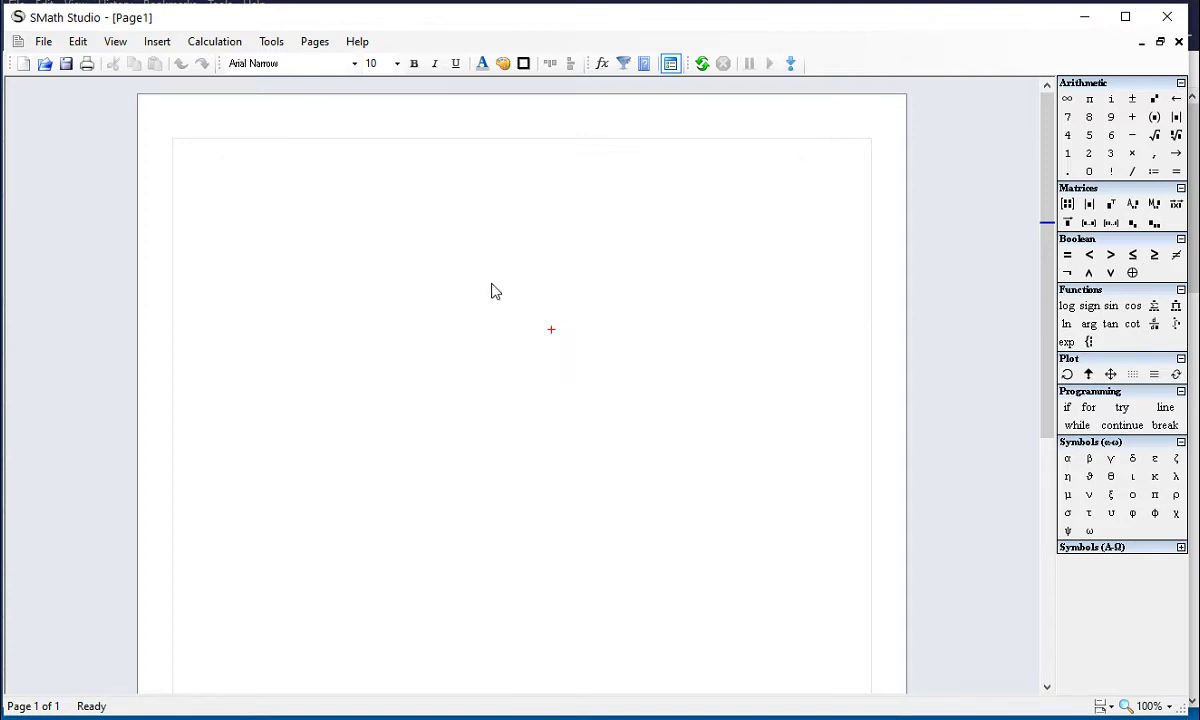
click(160, 42)
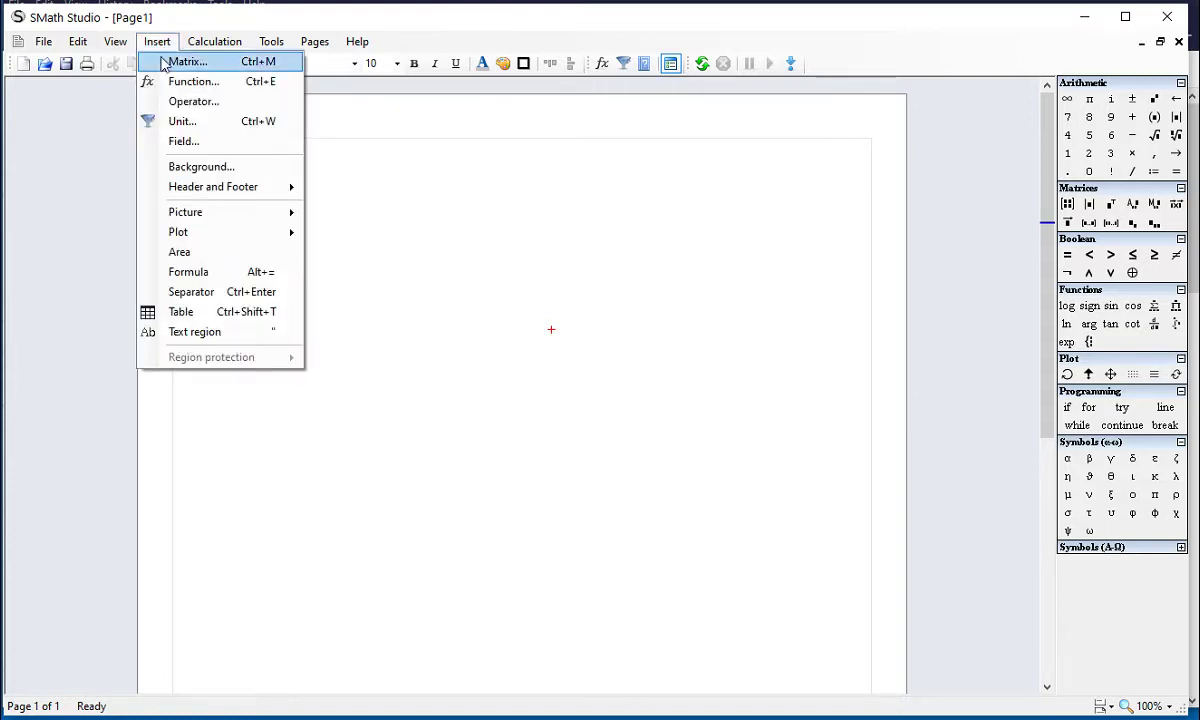
click(181, 313)
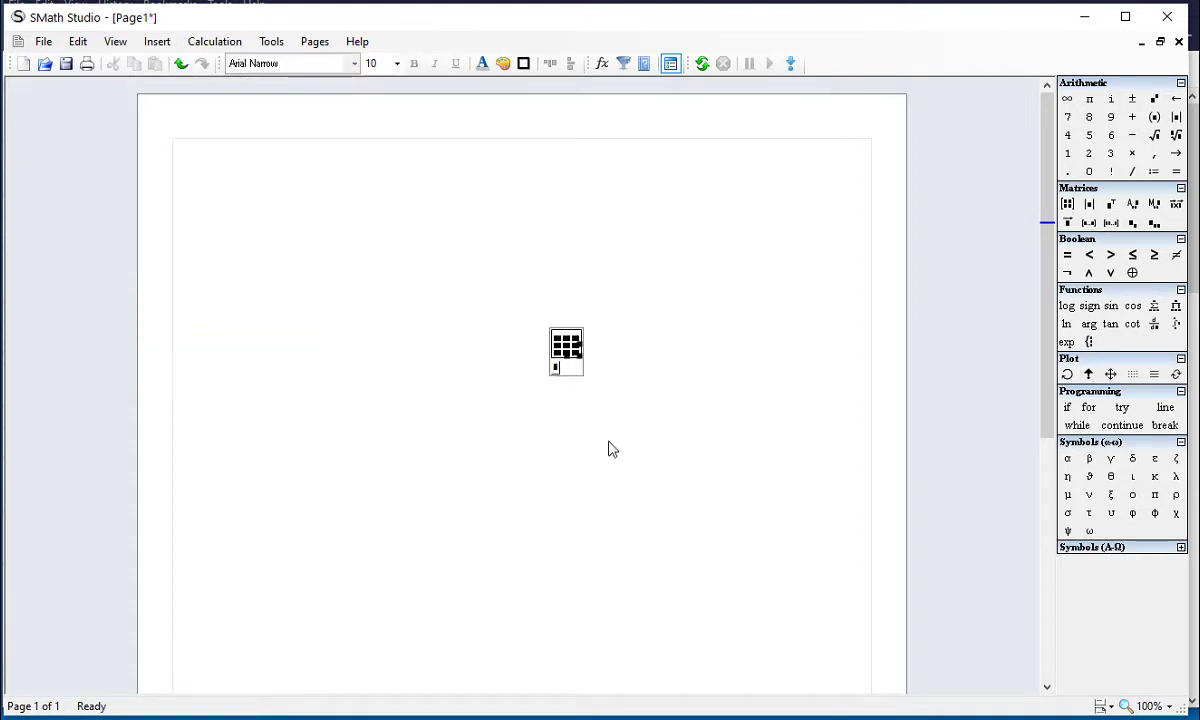
drag(610, 446, 514, 306)
key(Delete)
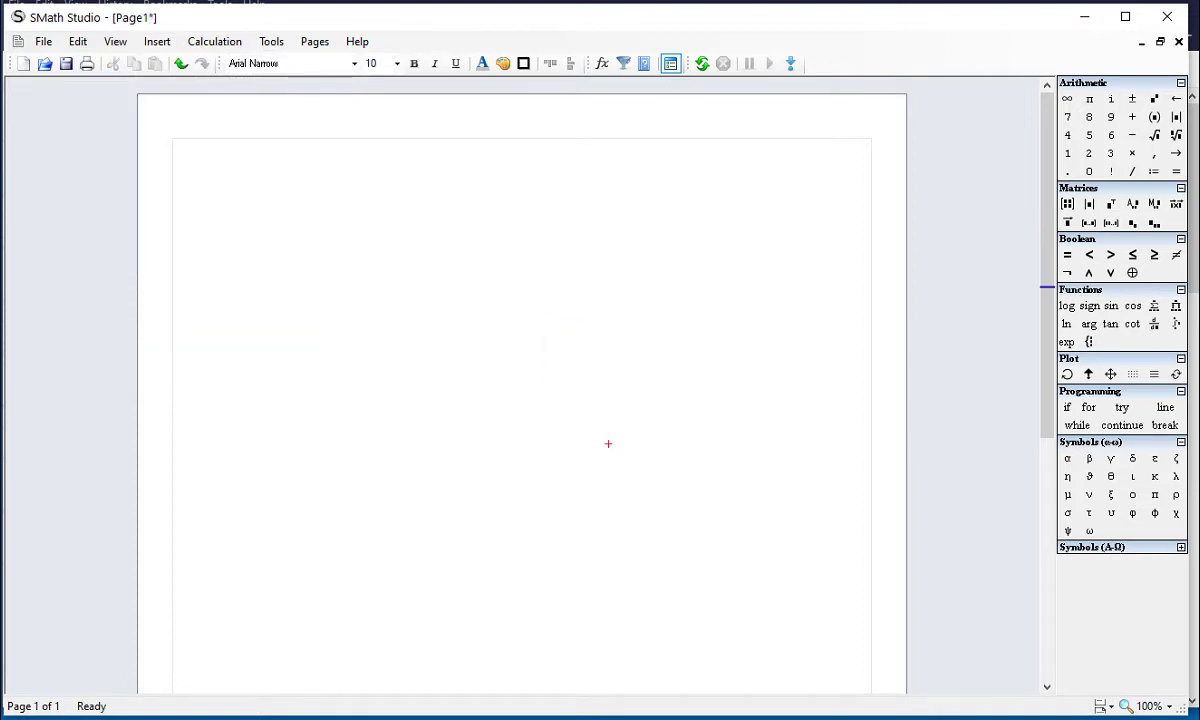
click(156, 48)
mouse_move(168, 234)
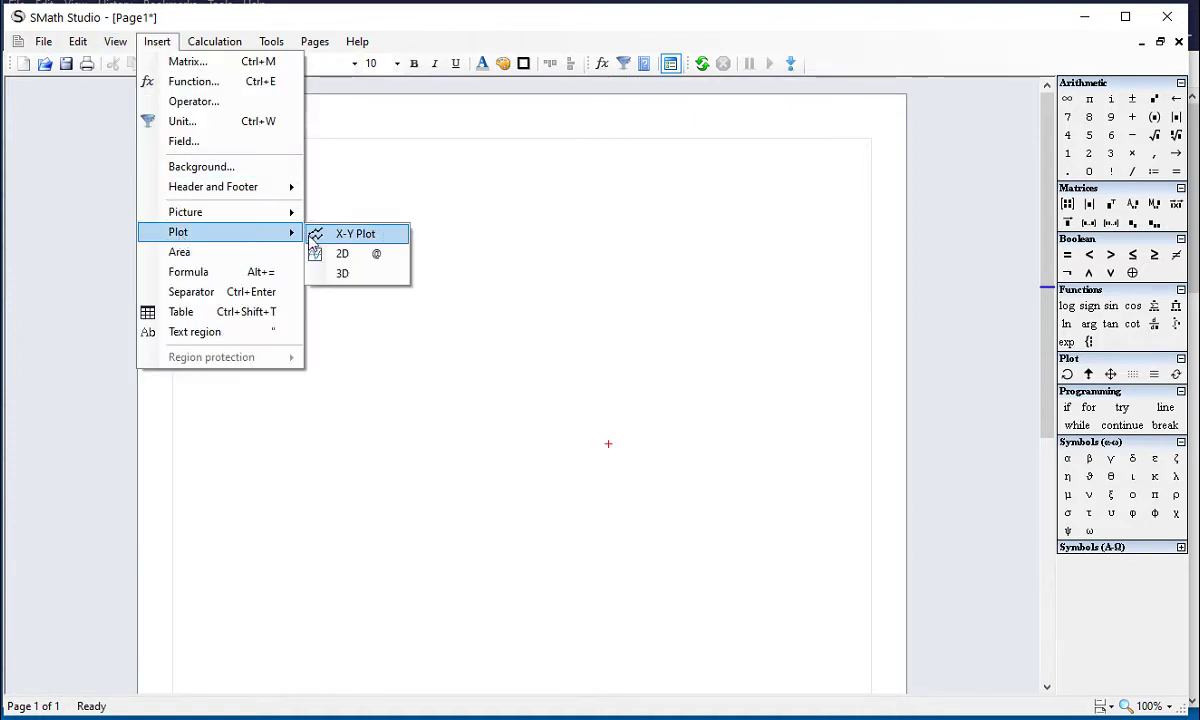
click(345, 236)
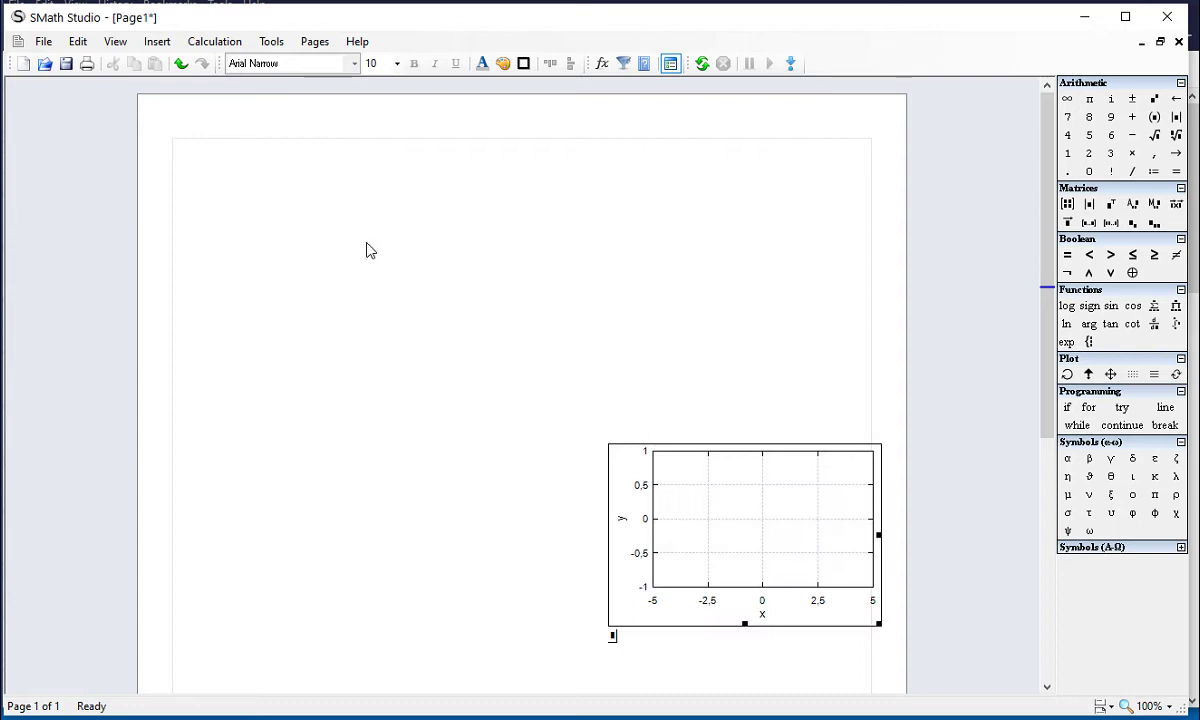
drag(795, 615, 808, 590)
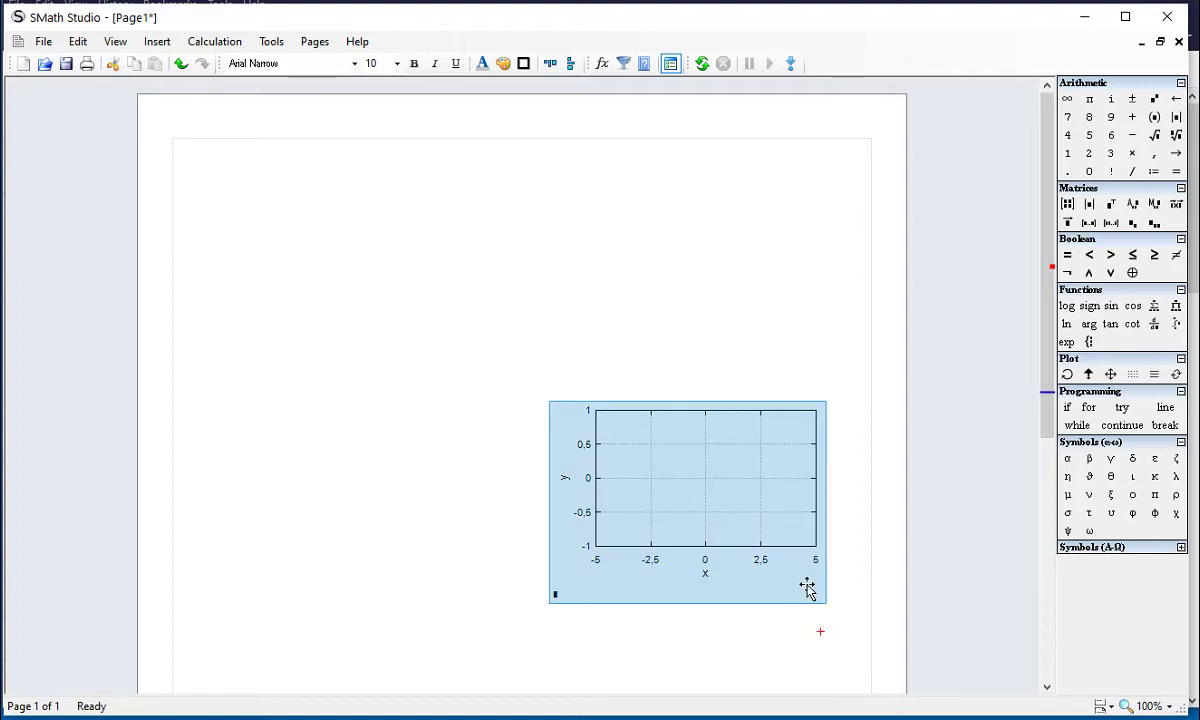
key(Delete)
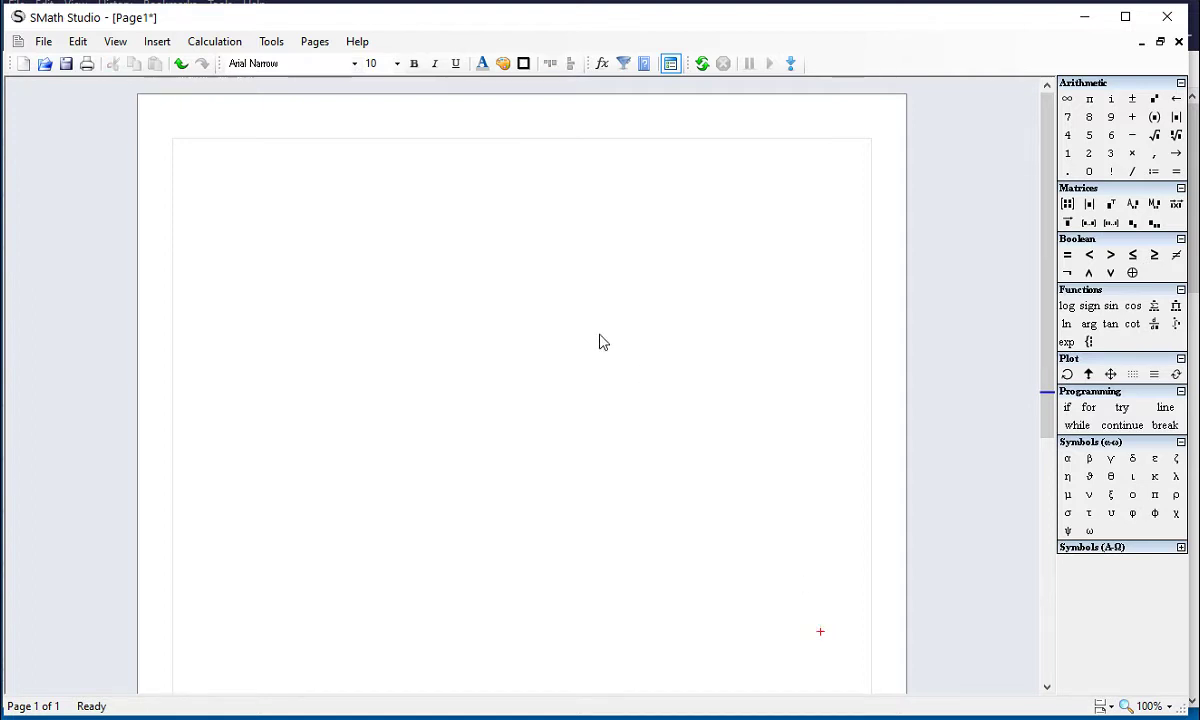
Step: Place the cursor at the page's top left and open Insert - Function on Complex numbers
click(412, 207)
click(602, 65)
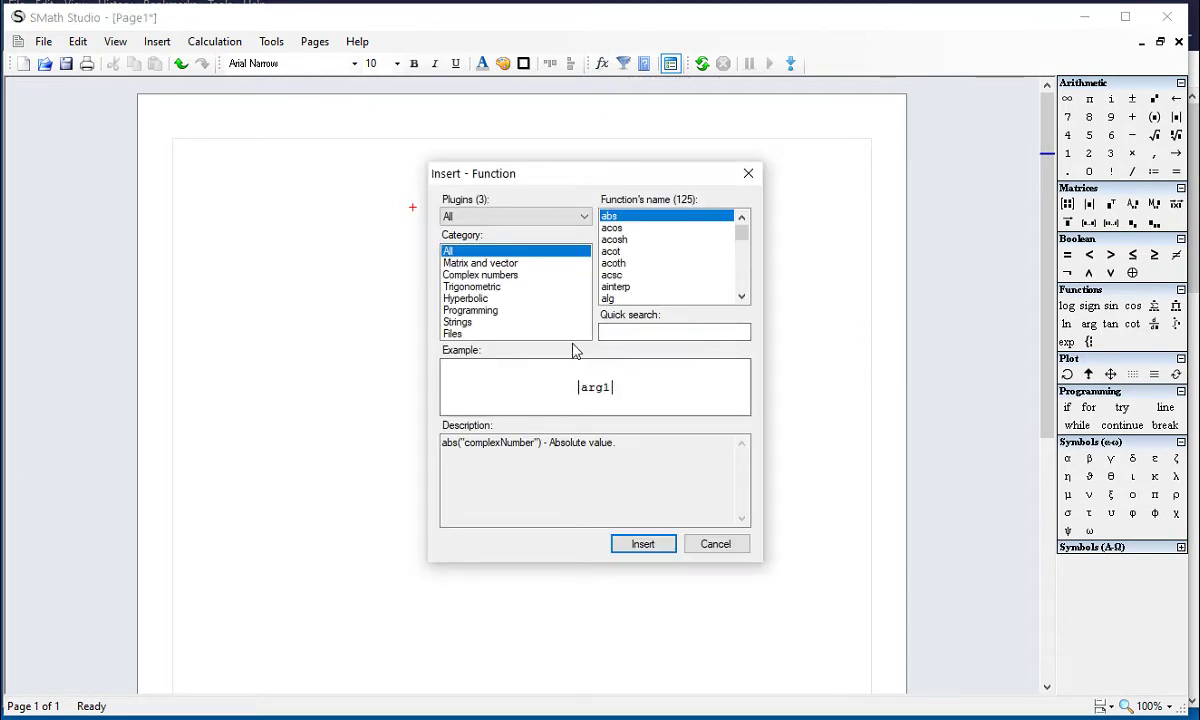
click(507, 276)
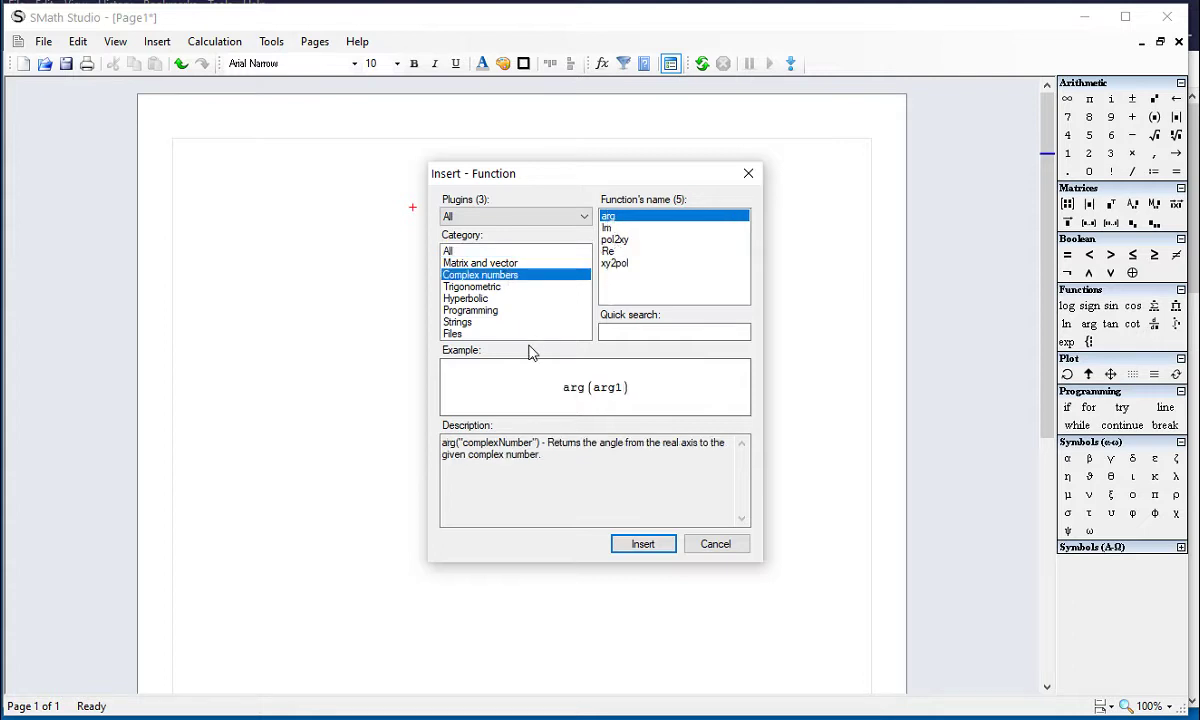
Step: Show the Matrix and vector category and scroll through its whole function list
click(468, 262)
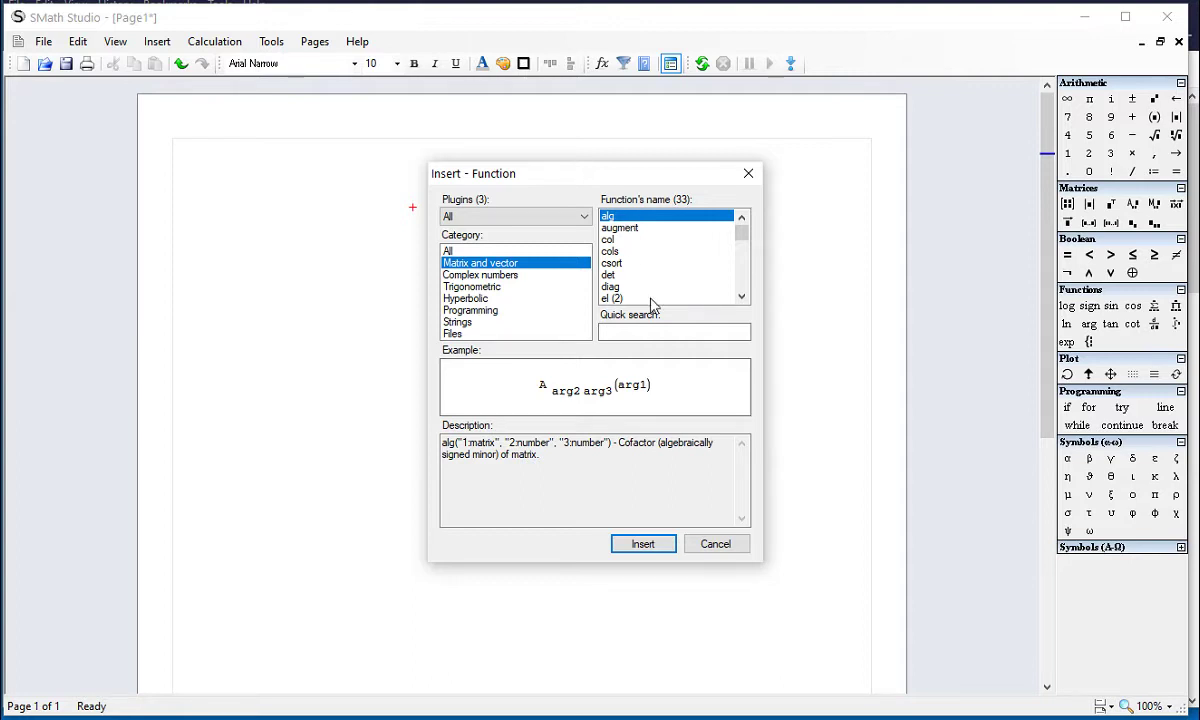
click(741, 297)
click(741, 297)
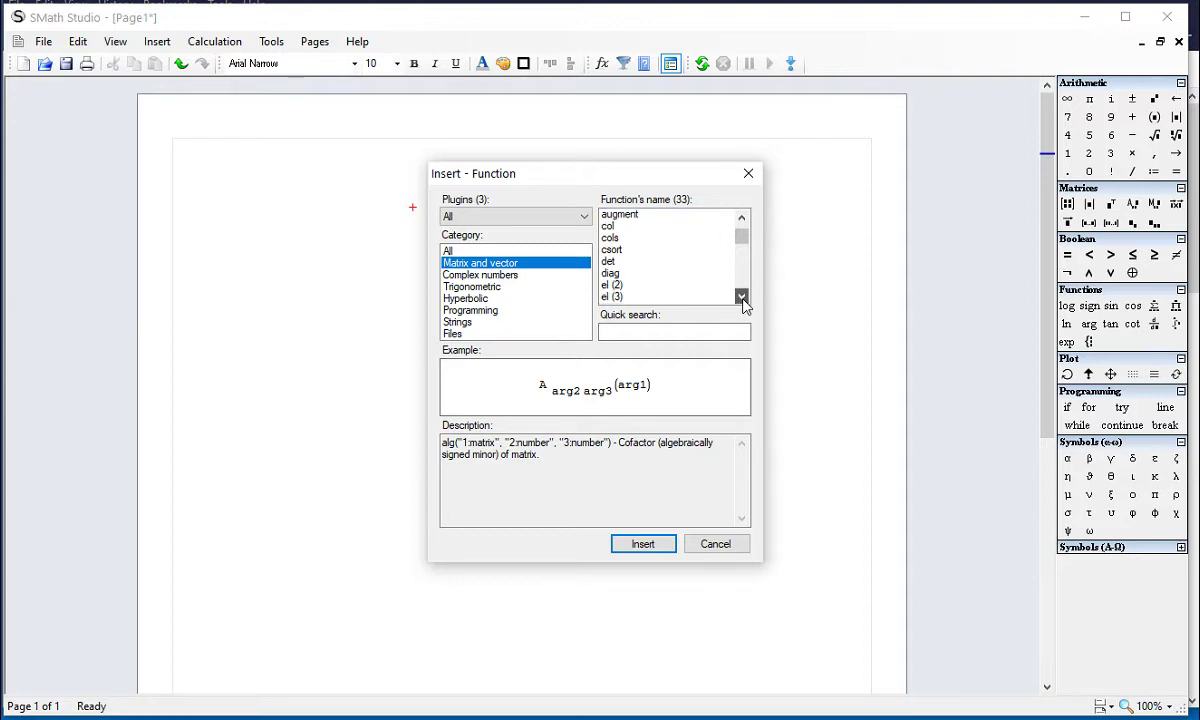
click(741, 297)
click(741, 297)
click(741, 297)
click(741, 297)
click(741, 297)
click(741, 297)
click(741, 297)
click(741, 297)
click(741, 297)
click(741, 297)
click(741, 297)
click(741, 297)
click(741, 297)
click(741, 297)
click(741, 297)
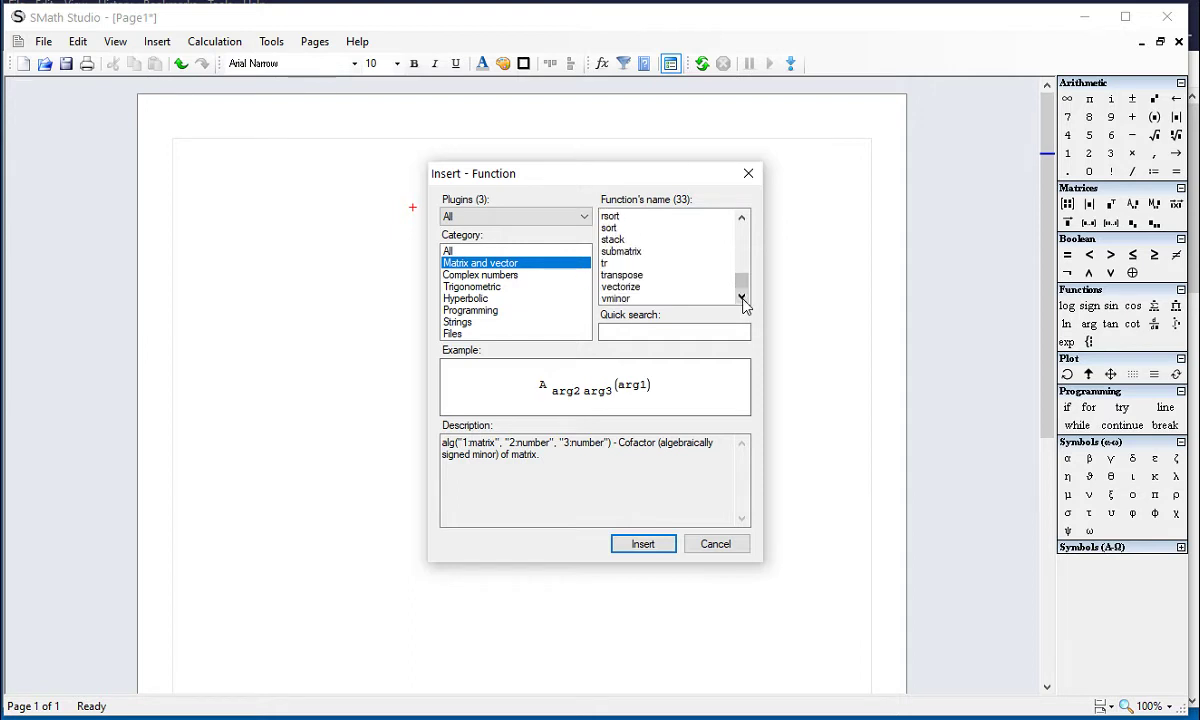
Step: Read the Im and Re descriptions, view the trigonometric functions, then close the dialog
click(456, 272)
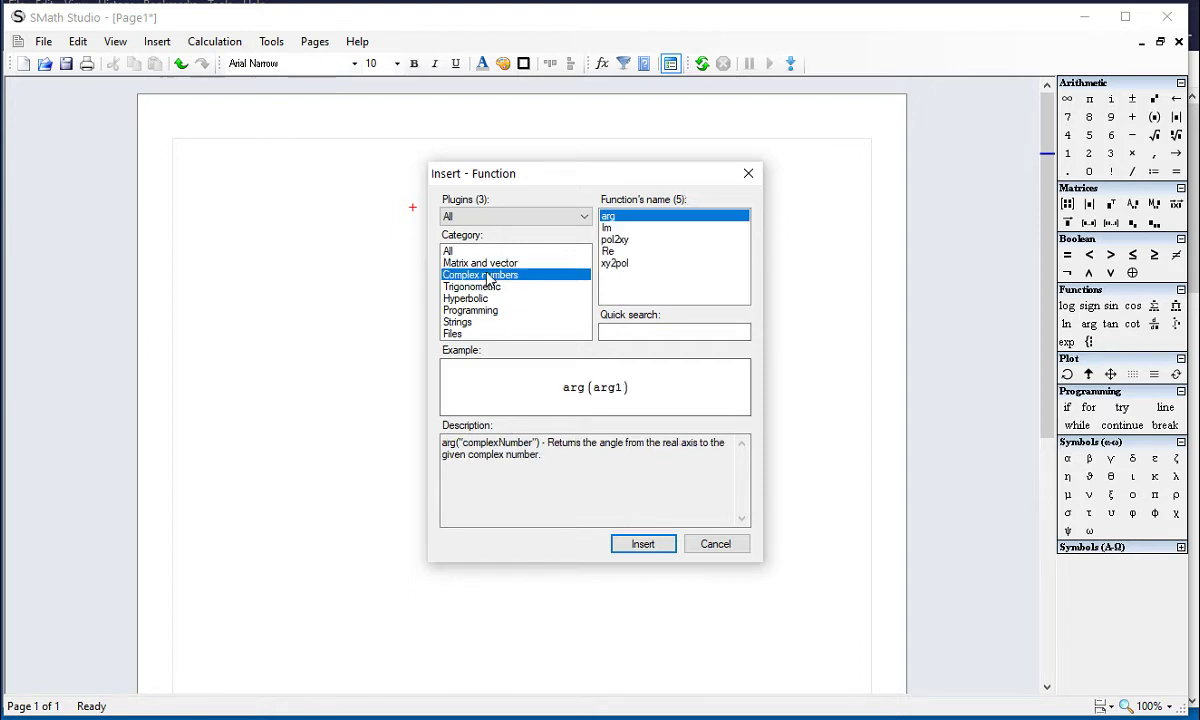
click(608, 229)
click(612, 252)
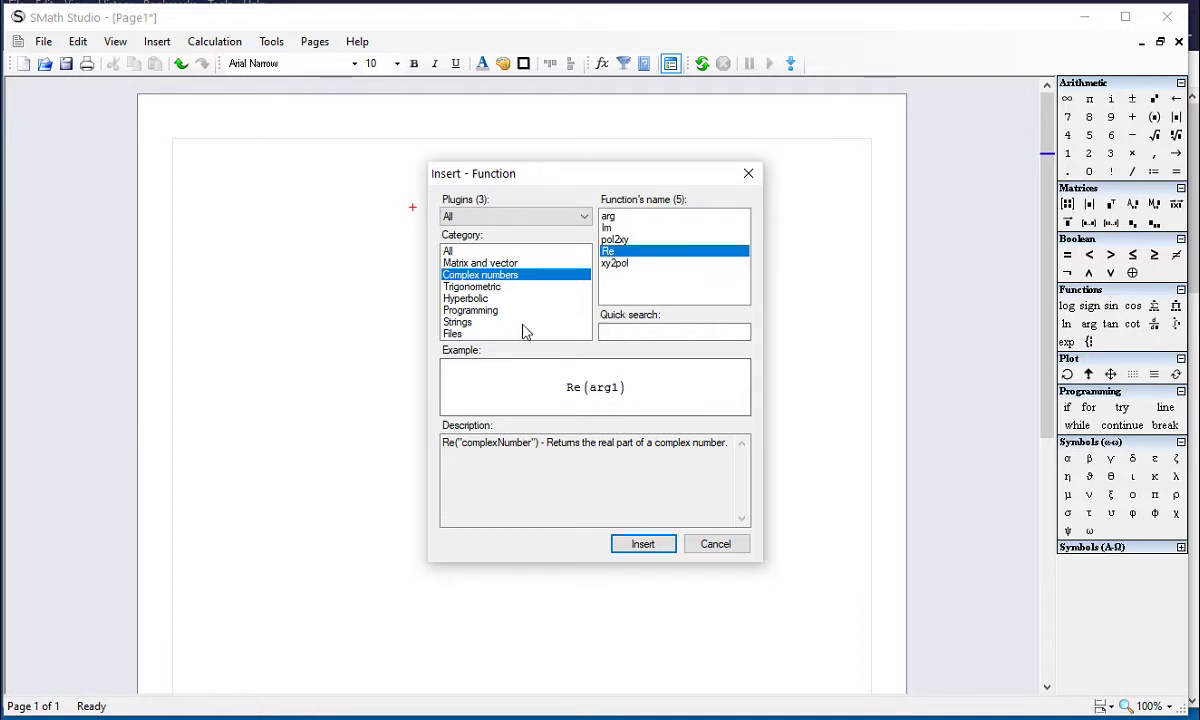
click(501, 288)
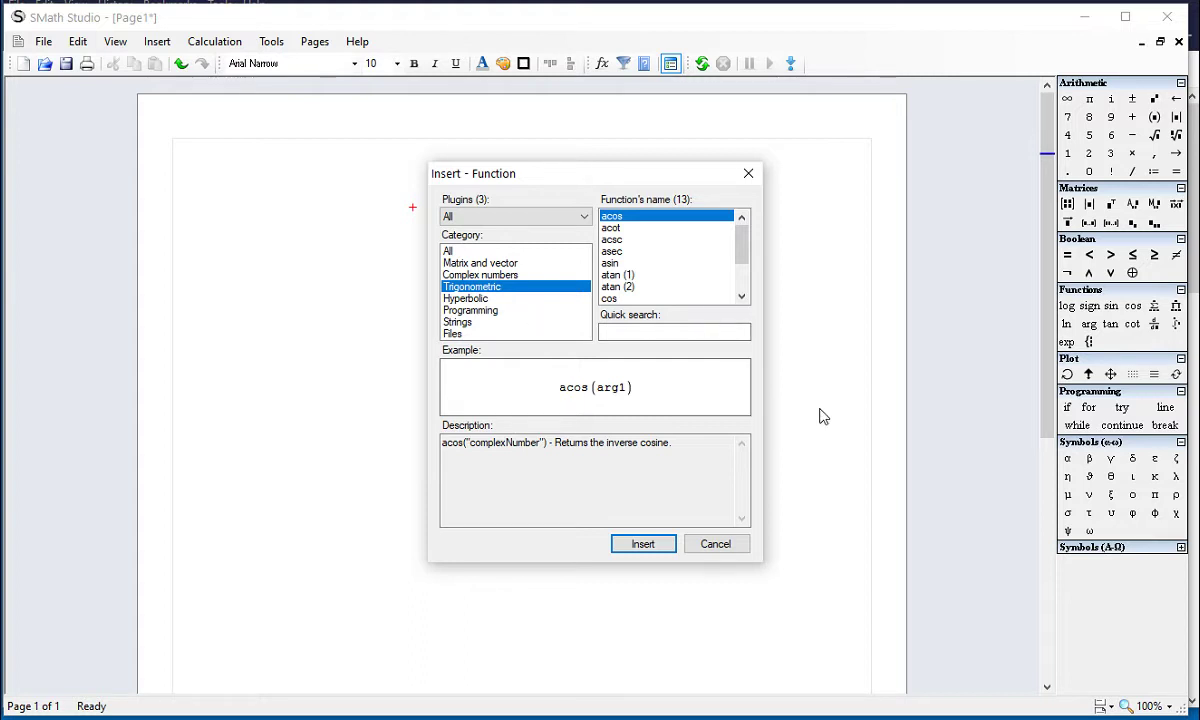
click(749, 176)
Step: Switch the plugin manager to Online gallery, install Statistical Tools, and close the manager
click(272, 44)
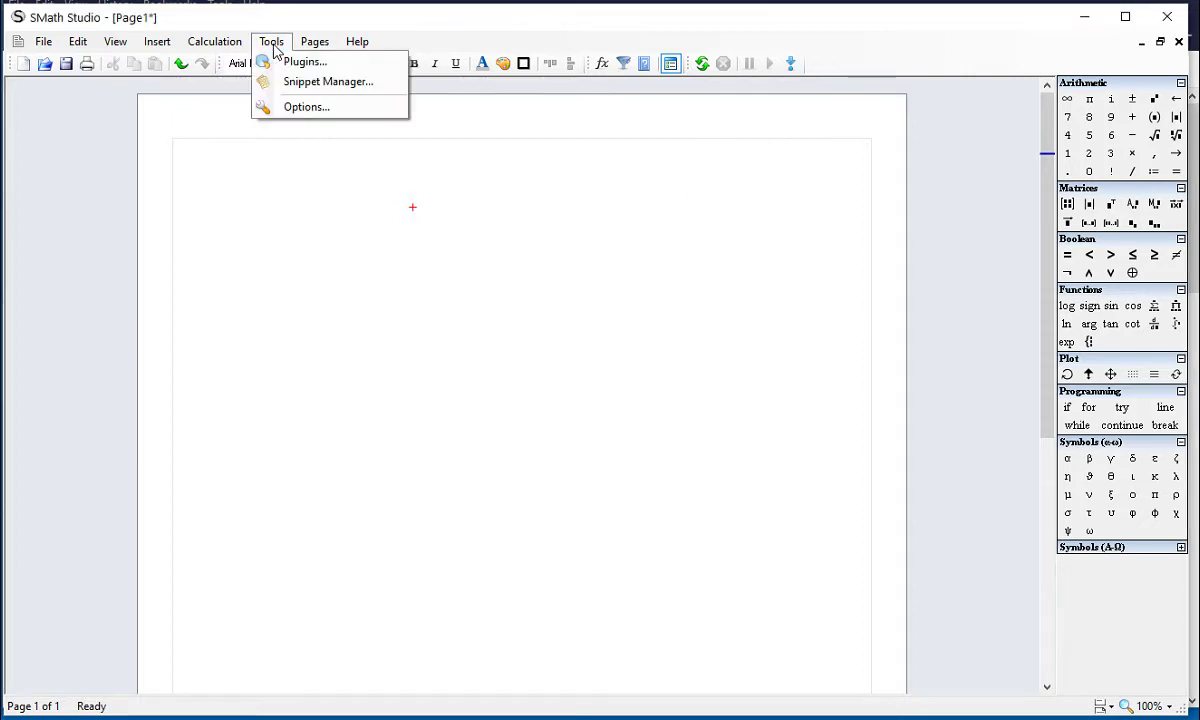
click(285, 61)
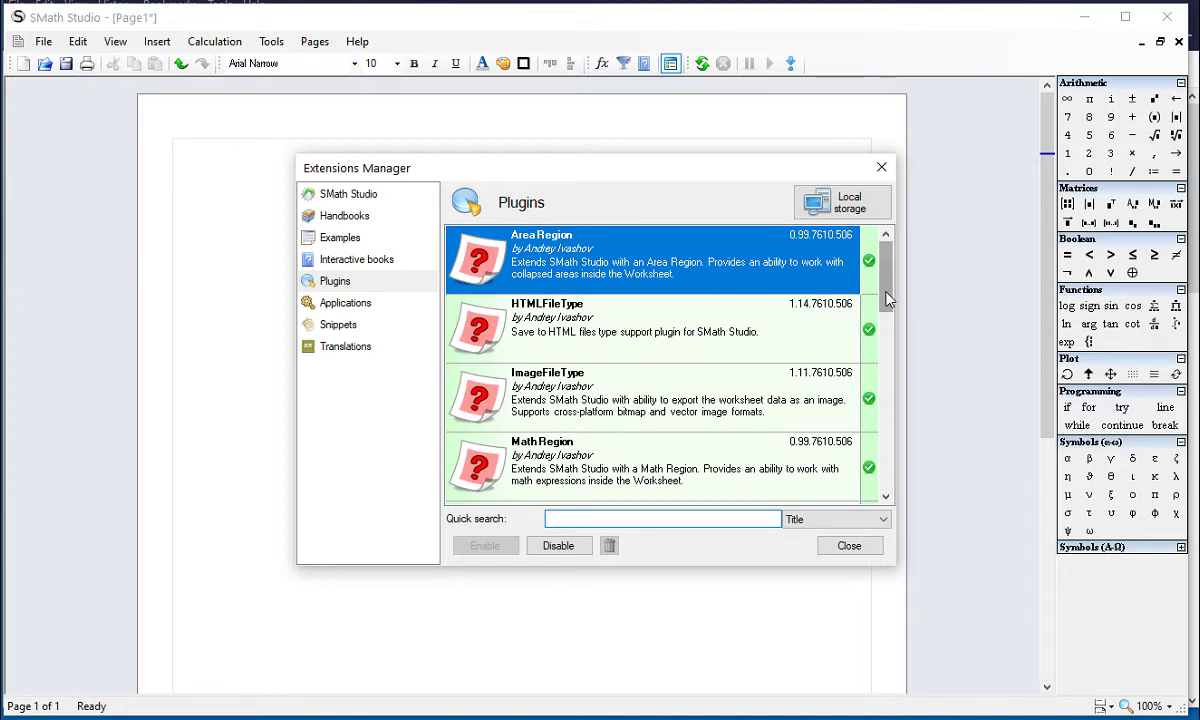
scroll(886, 296, down, 1)
scroll(886, 296, up, 1)
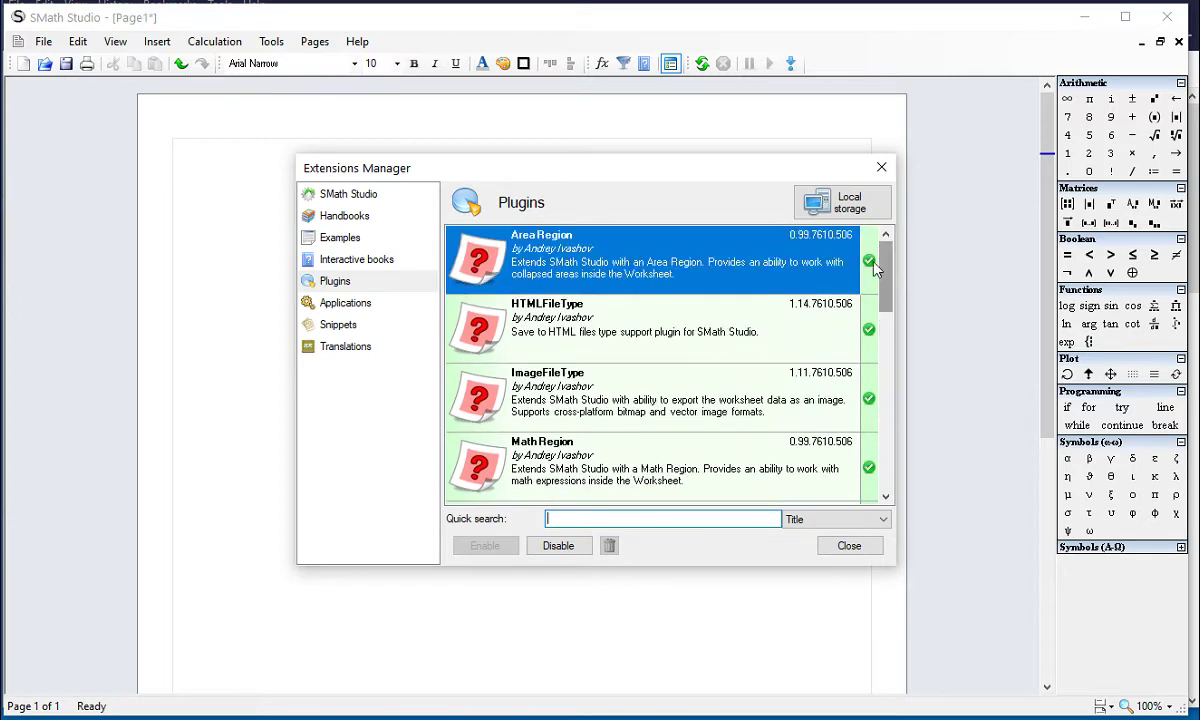
click(853, 210)
click(795, 250)
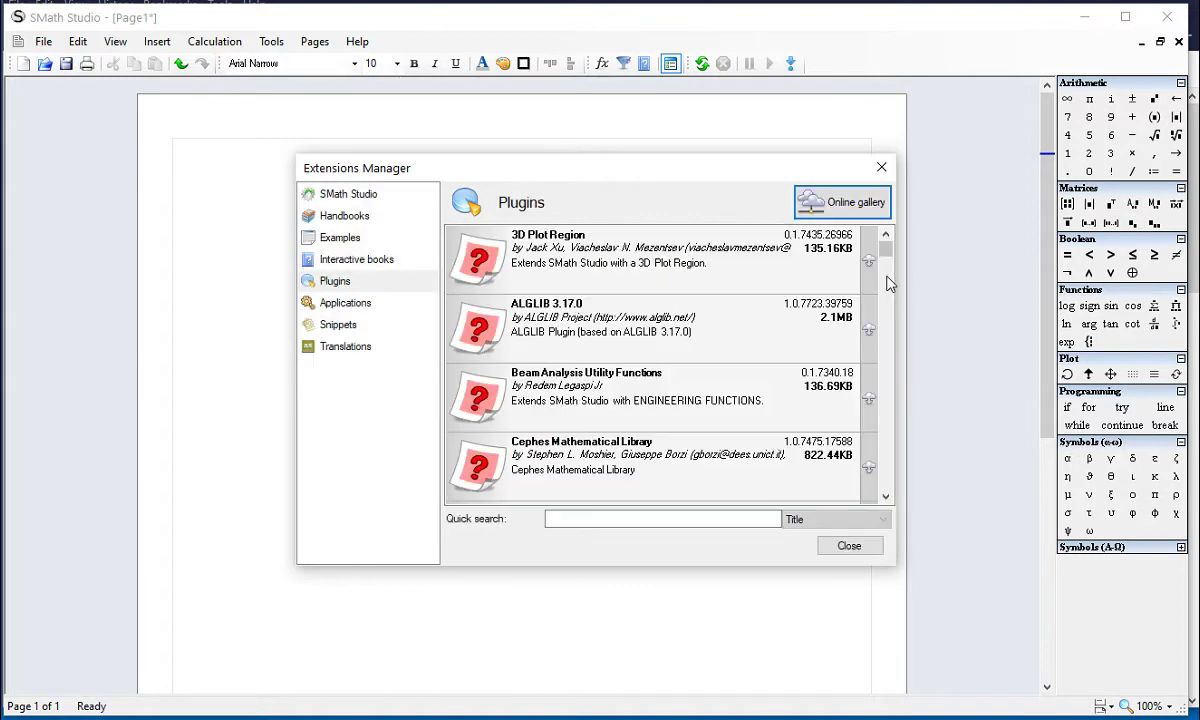
drag(886, 252, 885, 457)
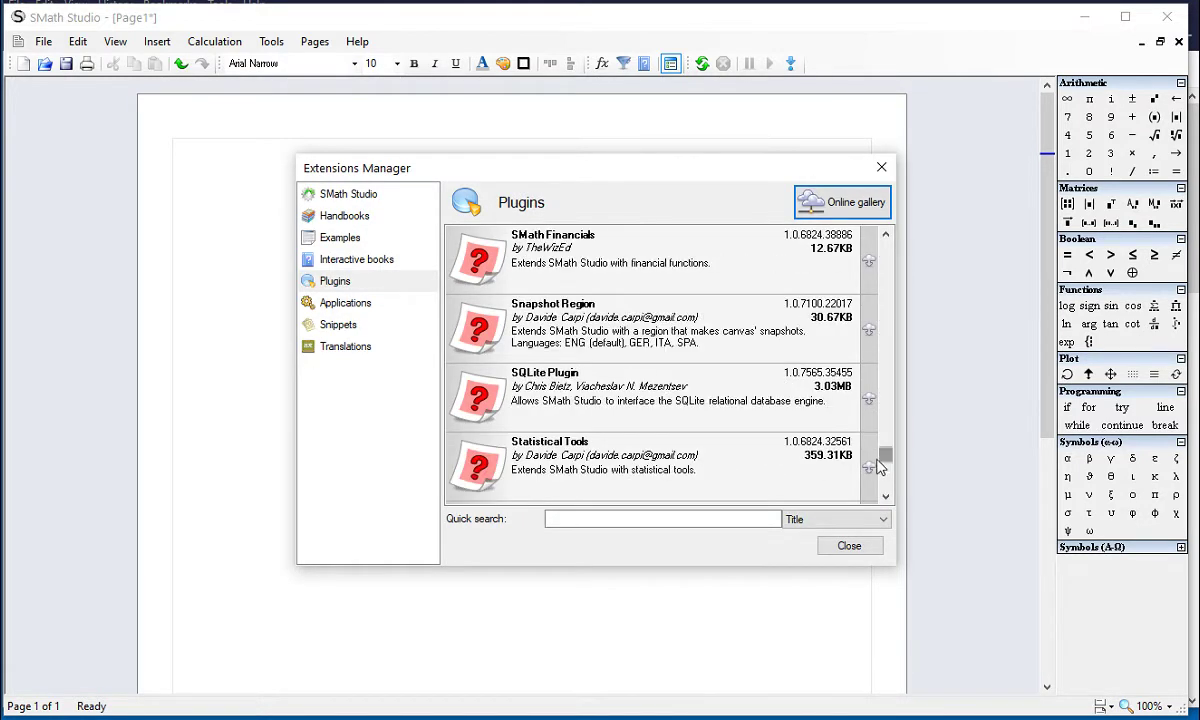
click(575, 465)
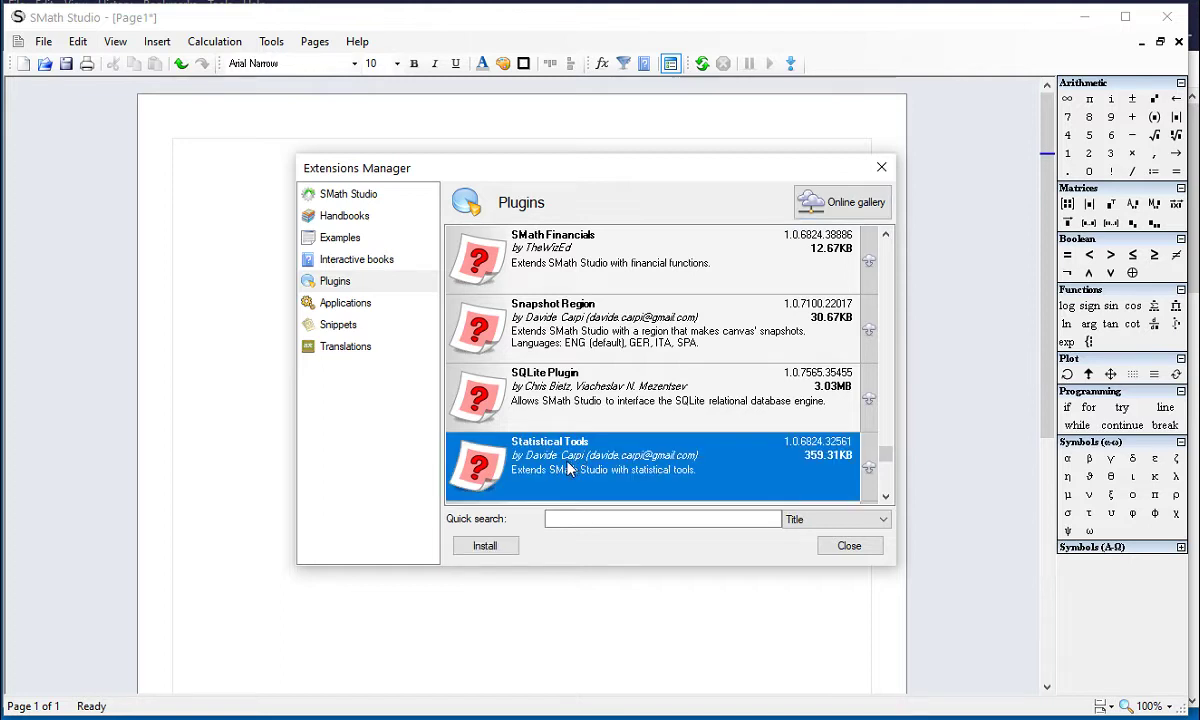
click(501, 554)
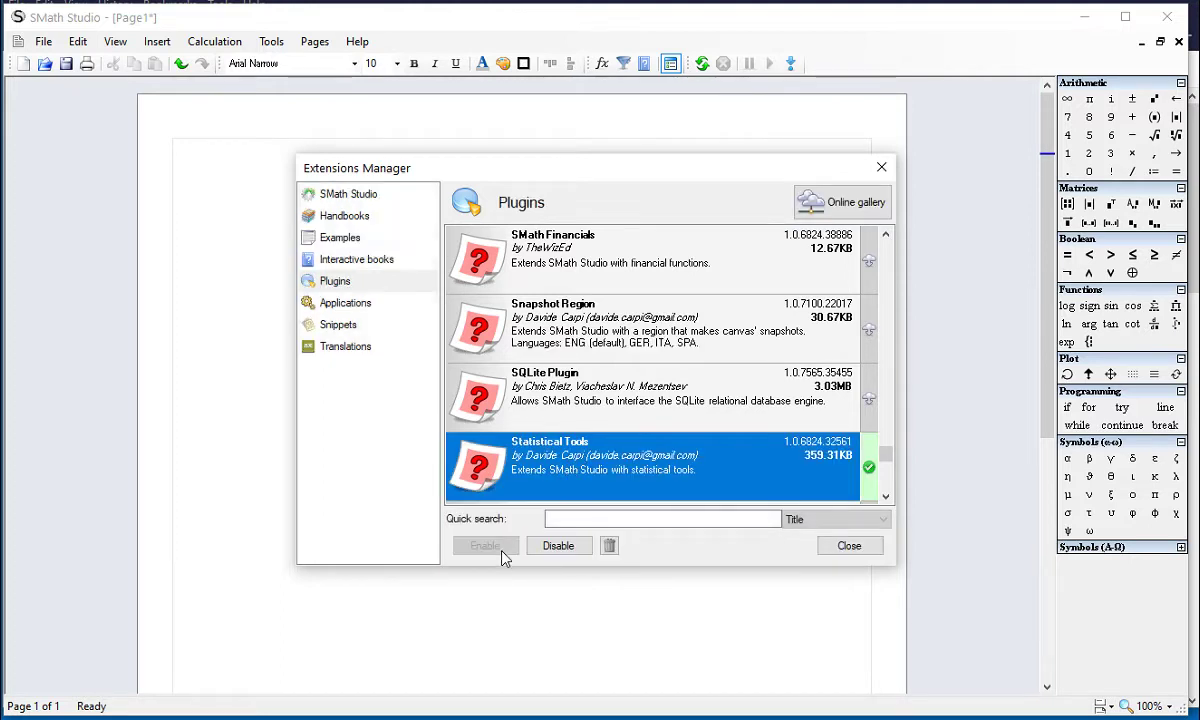
click(850, 548)
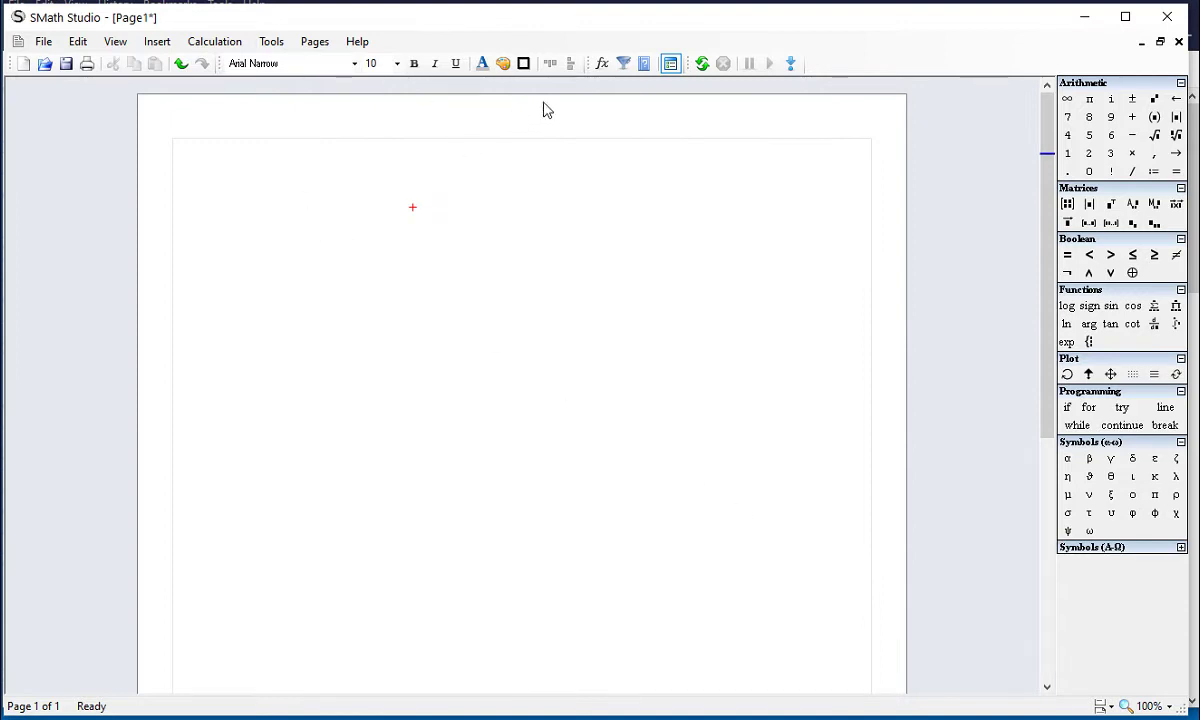
Step: In Insert - Function's Matrix and vector list, read augment, Bessel, BesselJ, BesselY, Beta and BetaRegularized
click(603, 74)
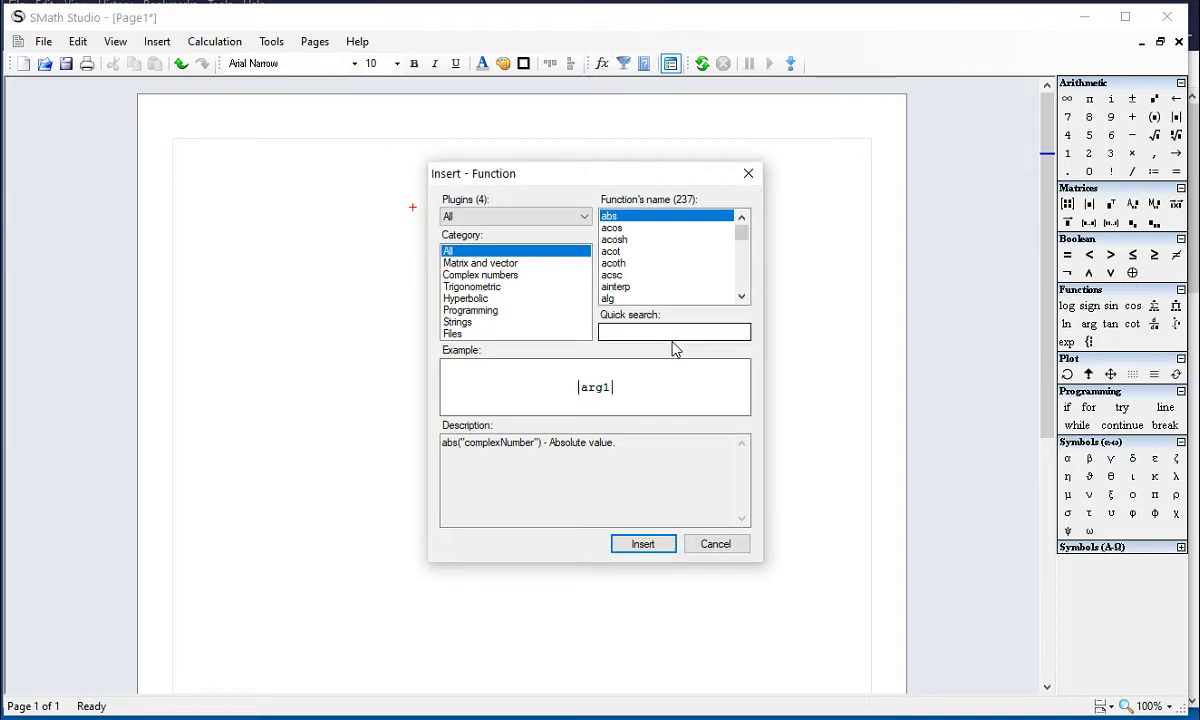
click(481, 276)
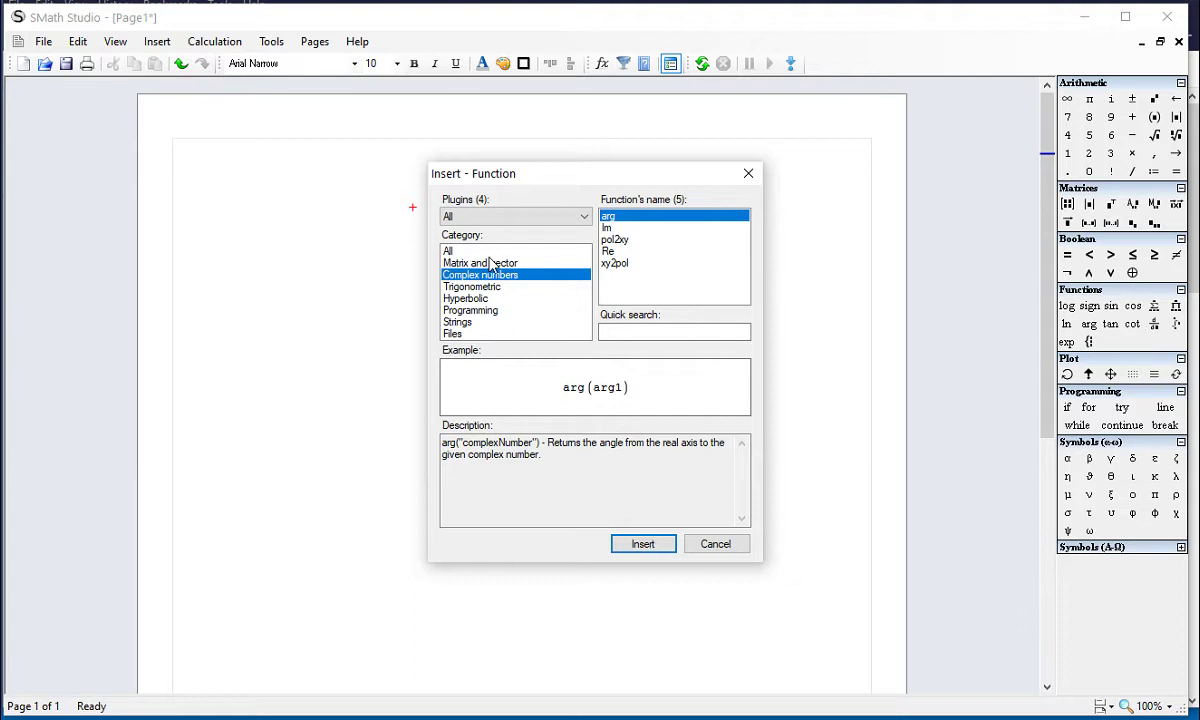
click(490, 264)
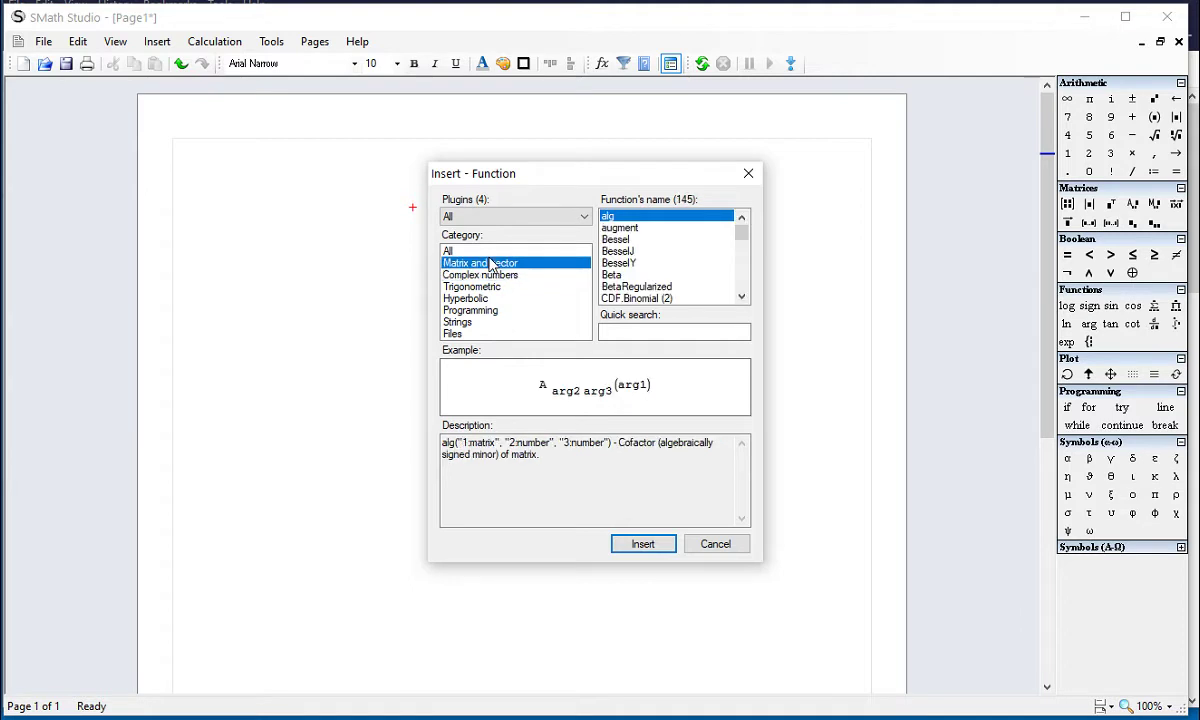
click(632, 229)
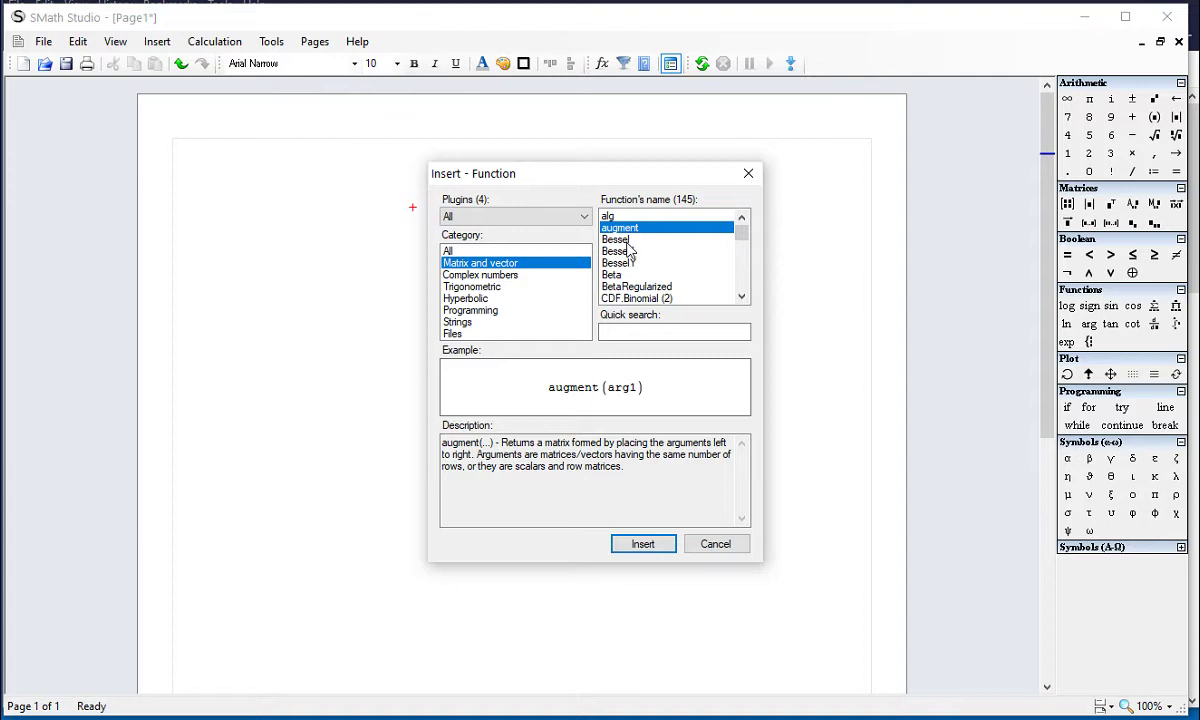
click(628, 241)
click(631, 252)
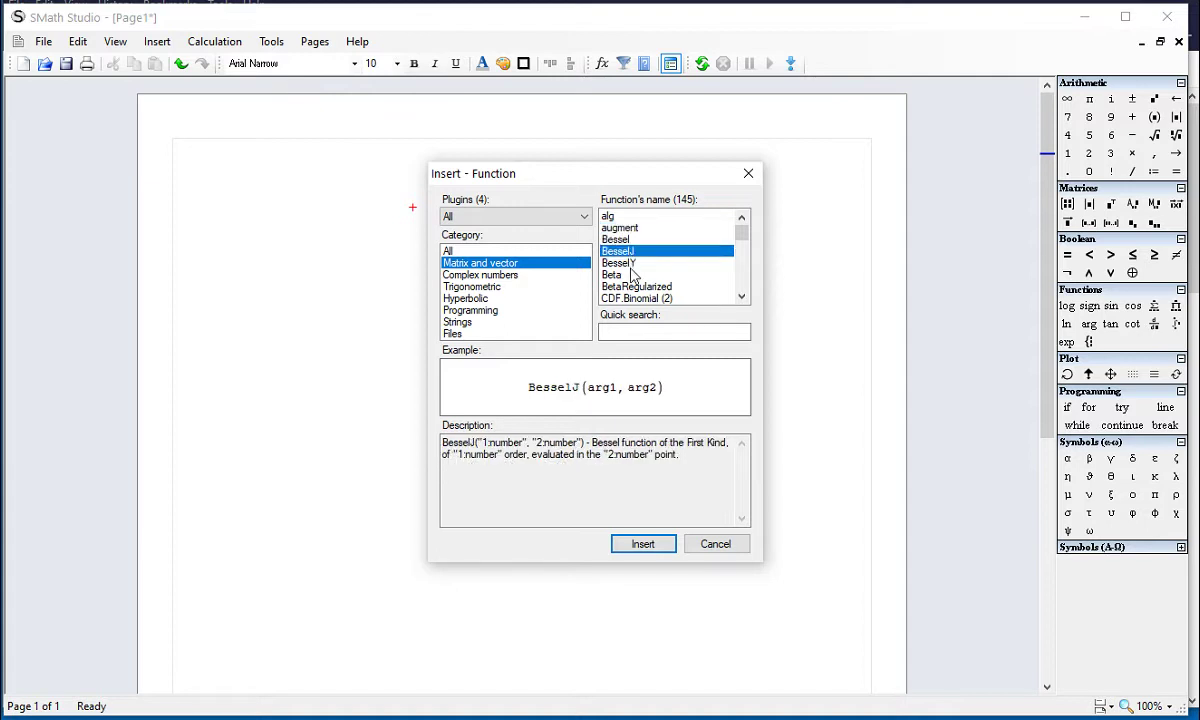
click(630, 263)
click(618, 275)
click(630, 287)
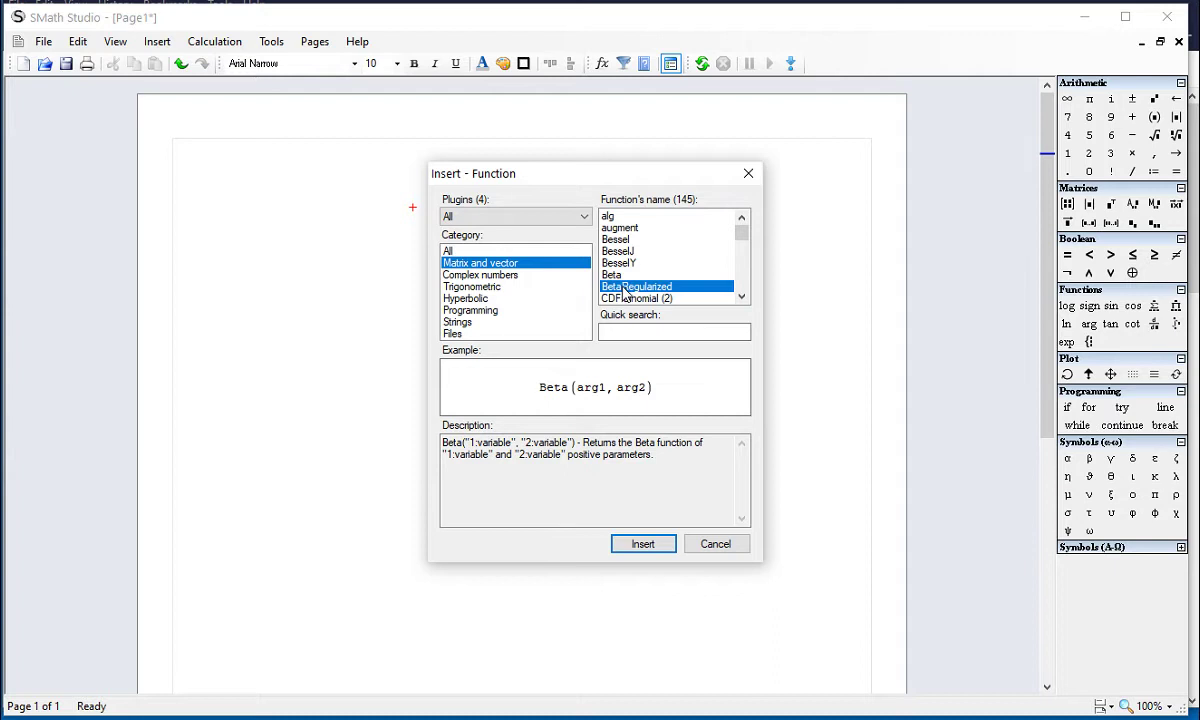
Step: Scroll down to read the two Dirac functions, cancel the dialog, and switch to the Notepad note
click(741, 297)
click(741, 297)
click(741, 297)
click(741, 297)
click(741, 297)
click(741, 298)
click(741, 300)
click(741, 298)
click(741, 298)
click(741, 298)
click(741, 298)
click(741, 298)
click(741, 298)
click(741, 298)
click(741, 298)
click(741, 298)
click(741, 298)
click(741, 298)
click(741, 298)
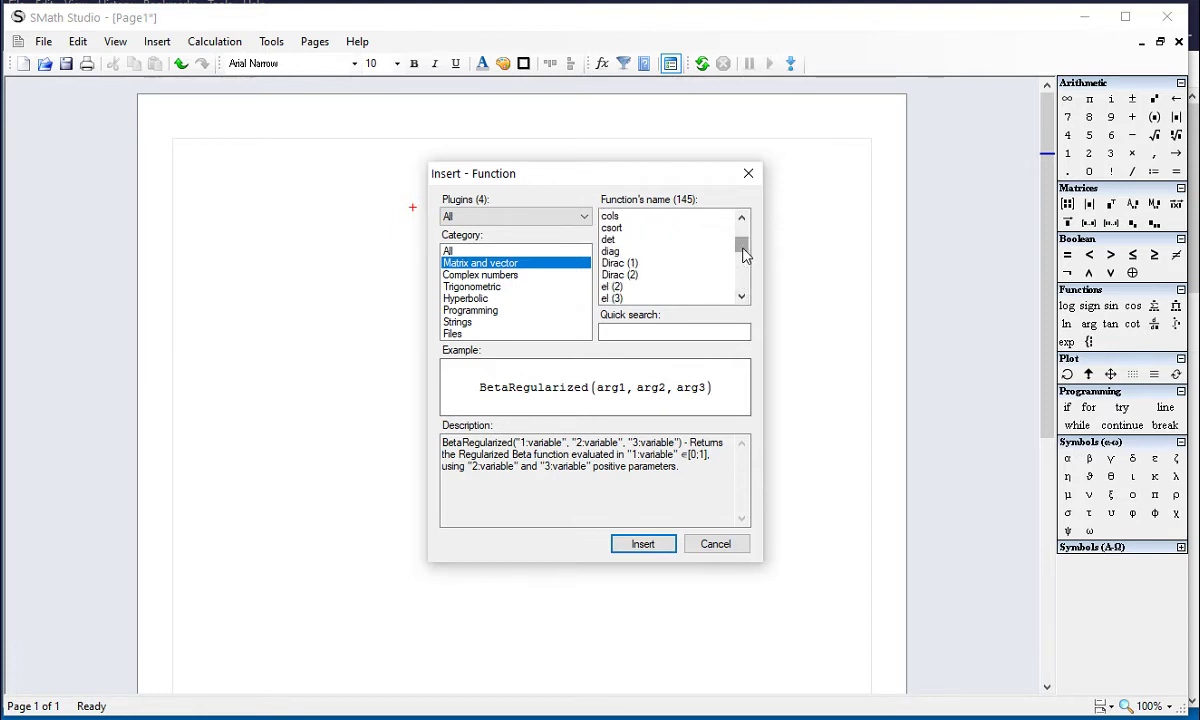
click(606, 262)
click(634, 276)
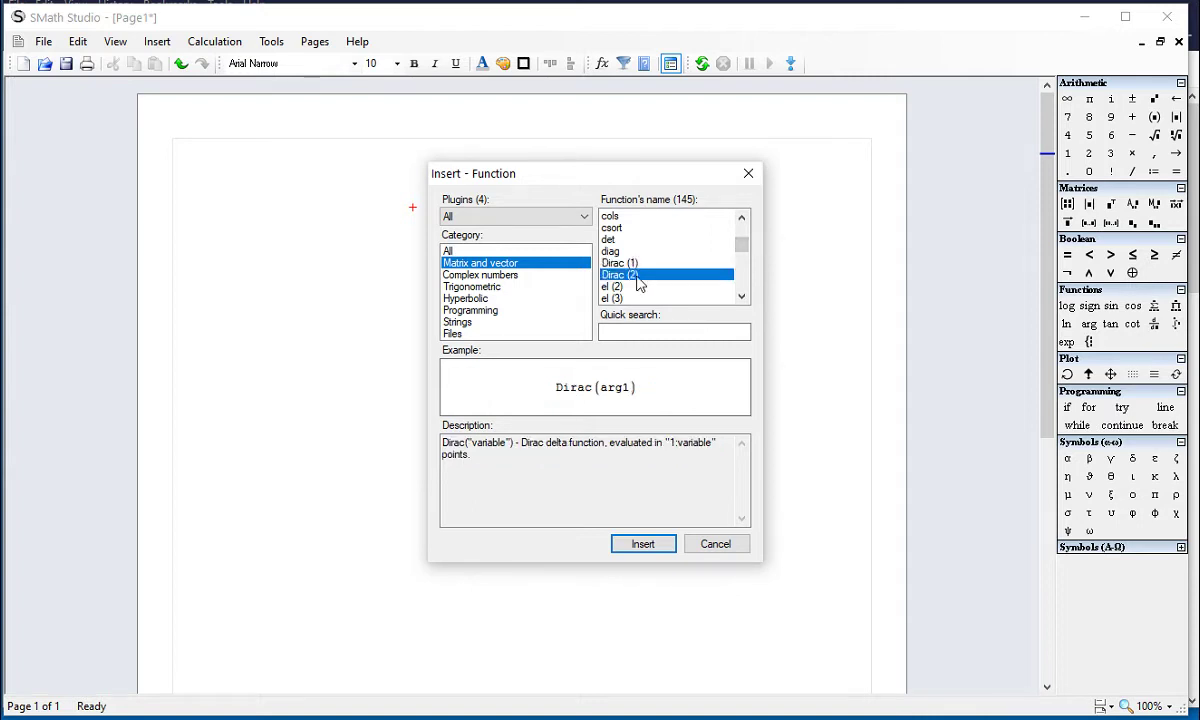
click(747, 258)
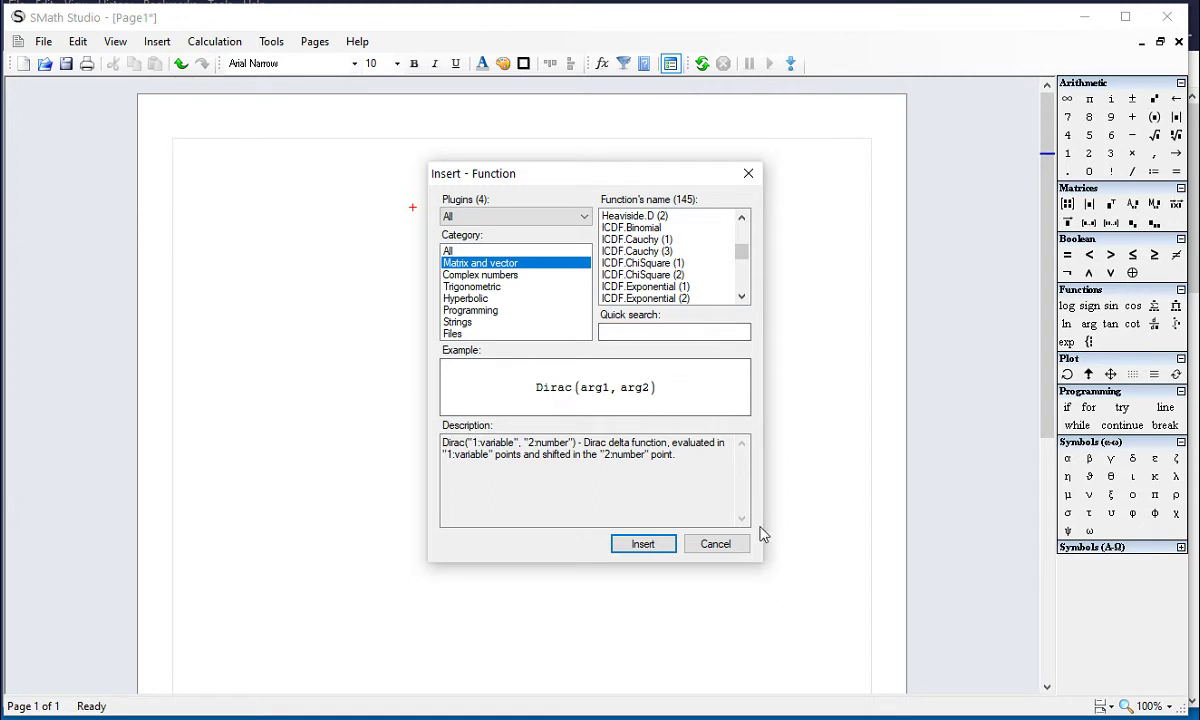
click(705, 545)
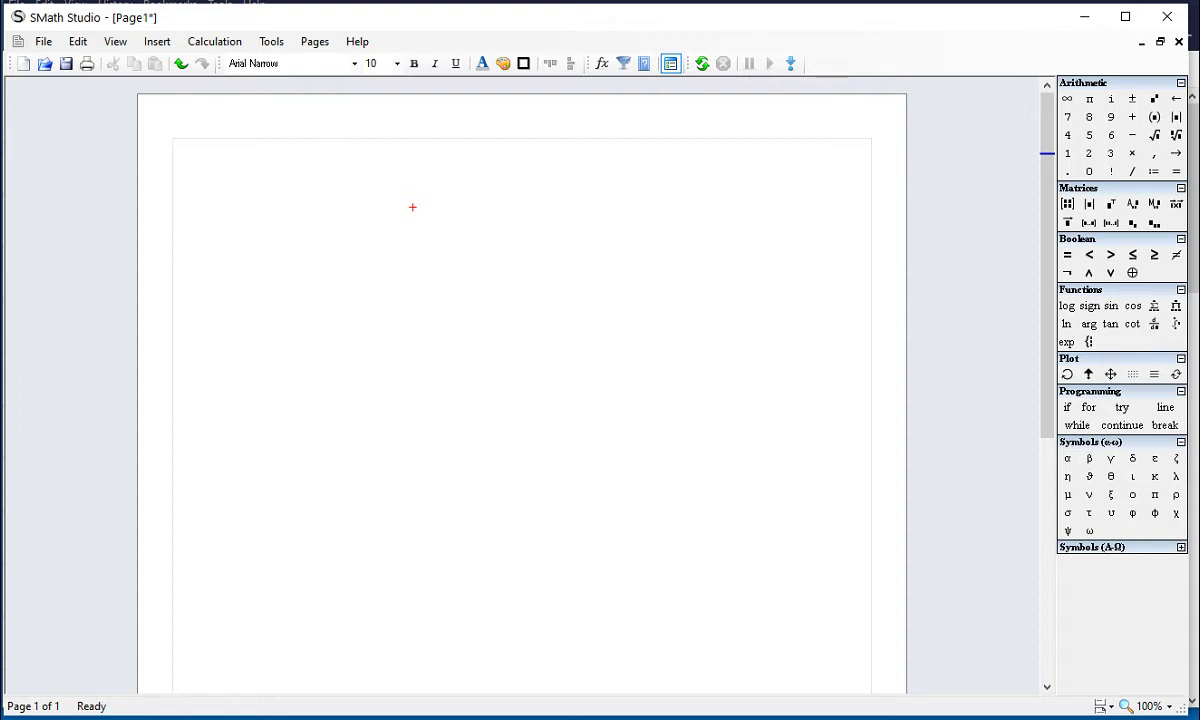
key(alt+Tab)
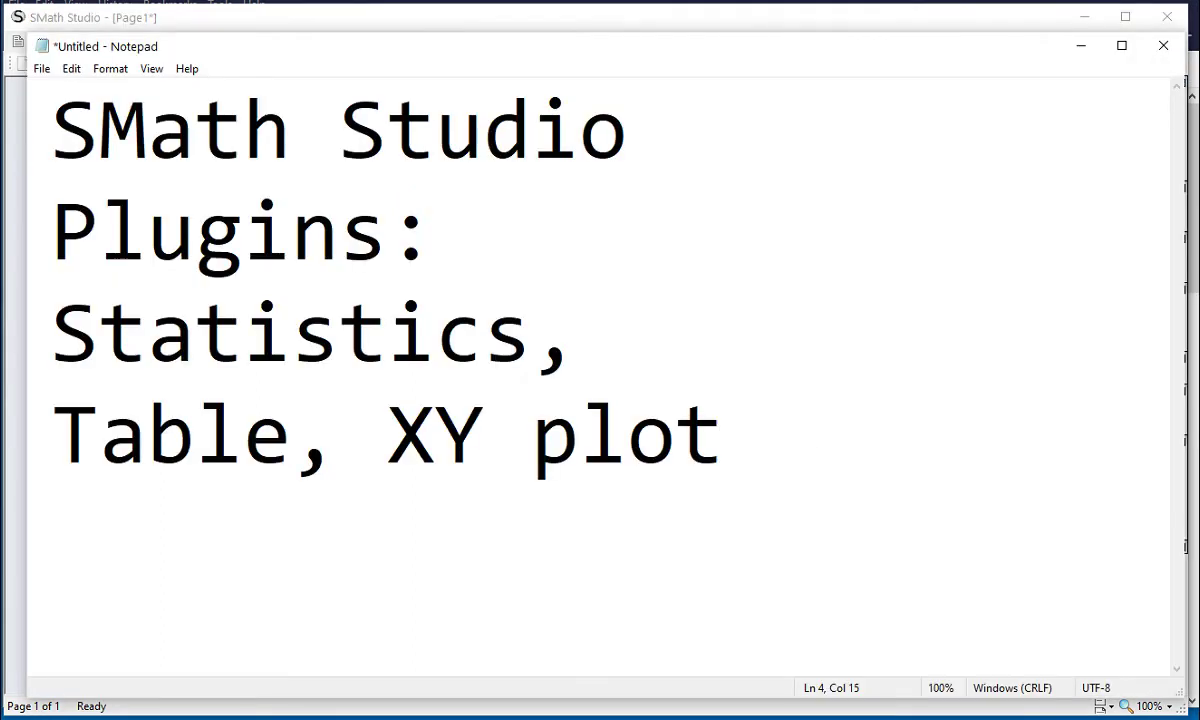
Step: In Firefox, return to the forum index and open the Extensions topic list
key(alt+Tab)
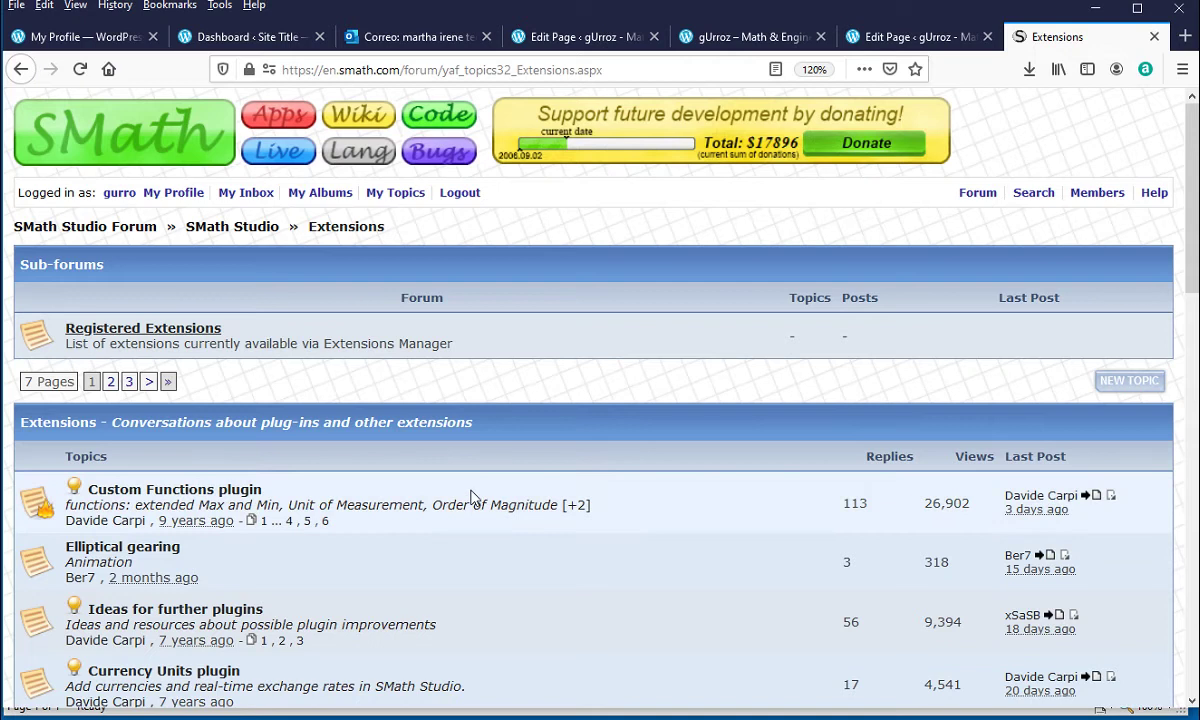
scroll(471, 498, down, 2)
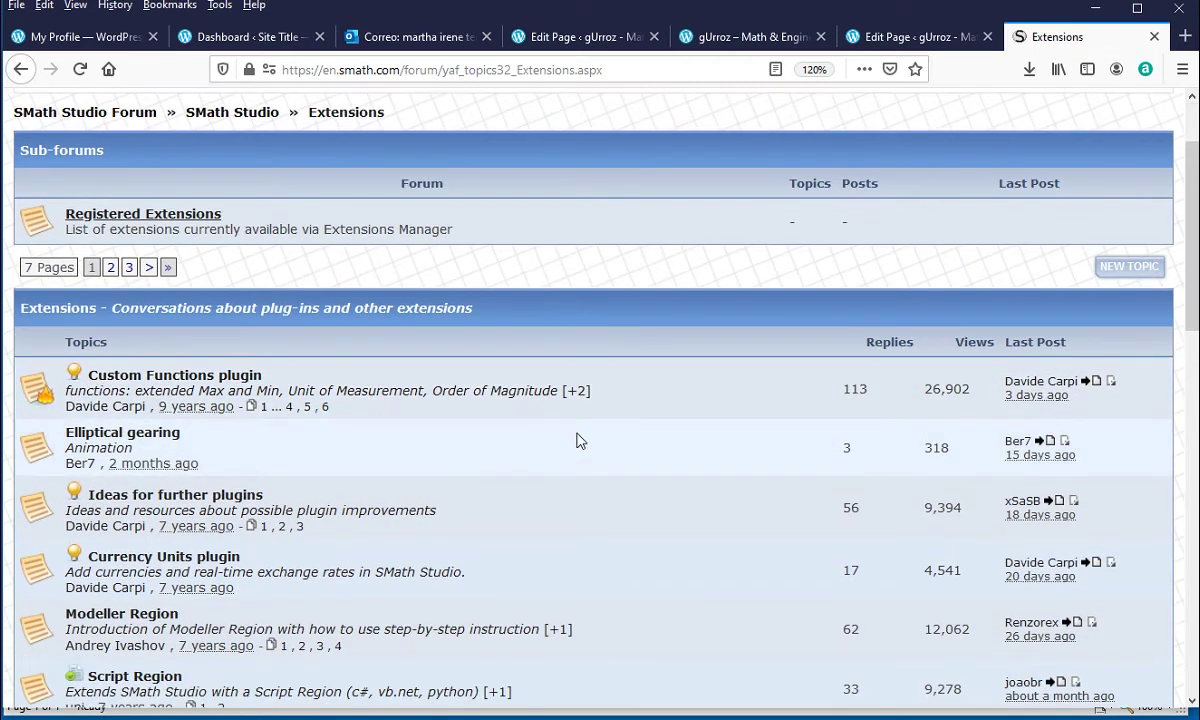
scroll(577, 441, up, 2)
click(75, 227)
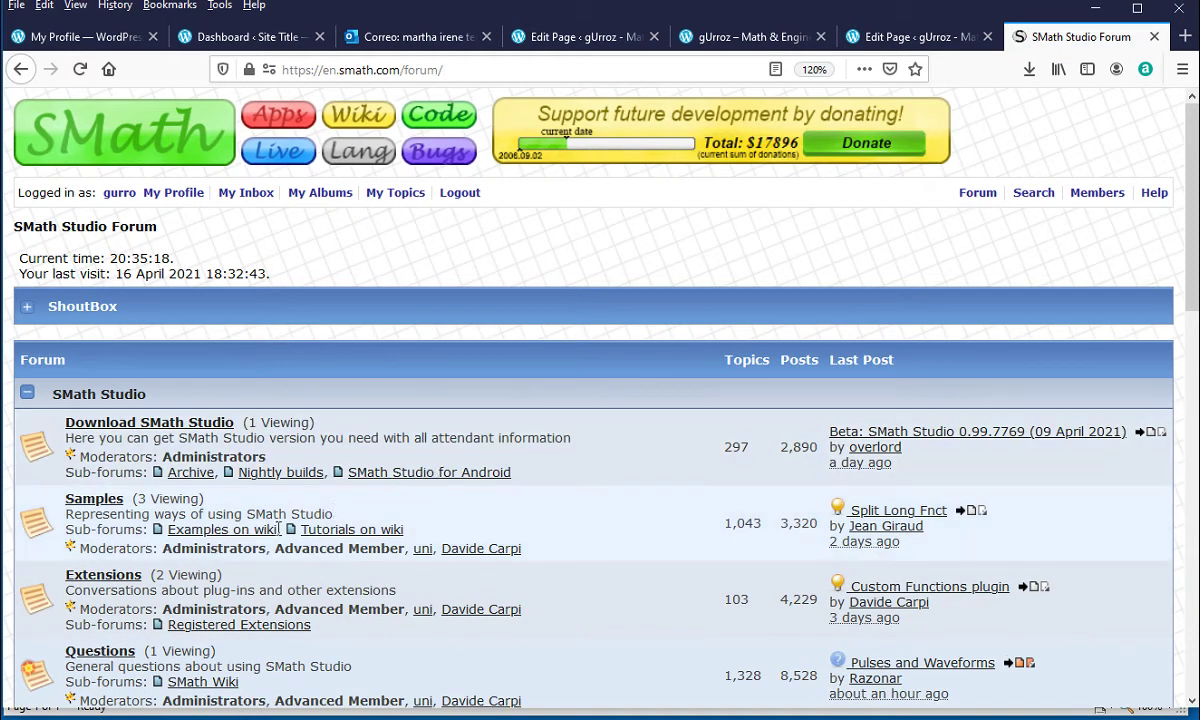
click(128, 578)
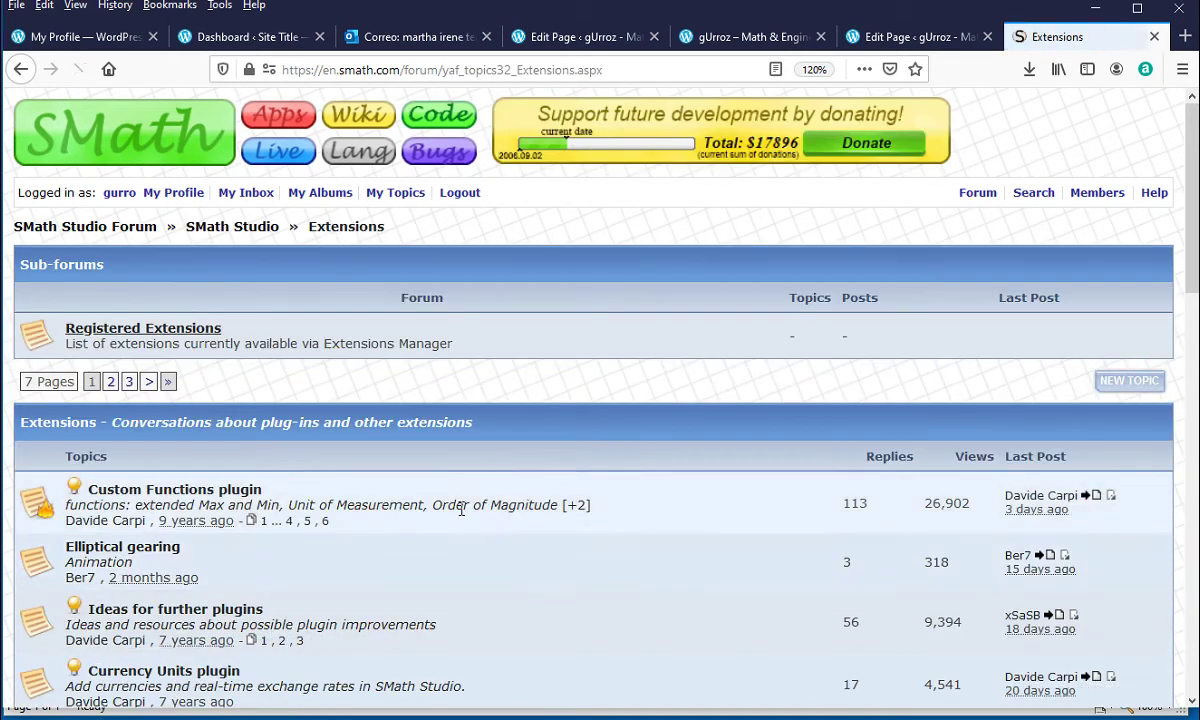
scroll(455, 500, down, 8)
scroll(460, 502, down, 2)
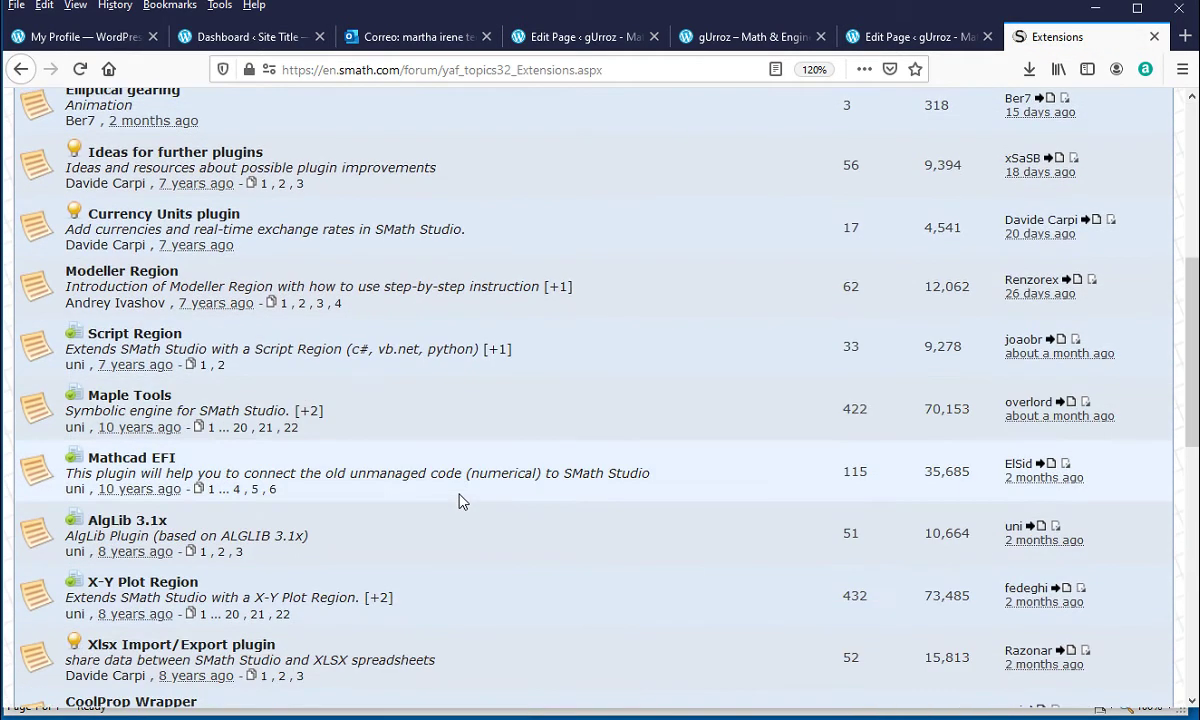
Step: Open the X-Y Plot Region topic and scroll through its post, examples and downloads
click(168, 583)
scroll(160, 595, down, 3)
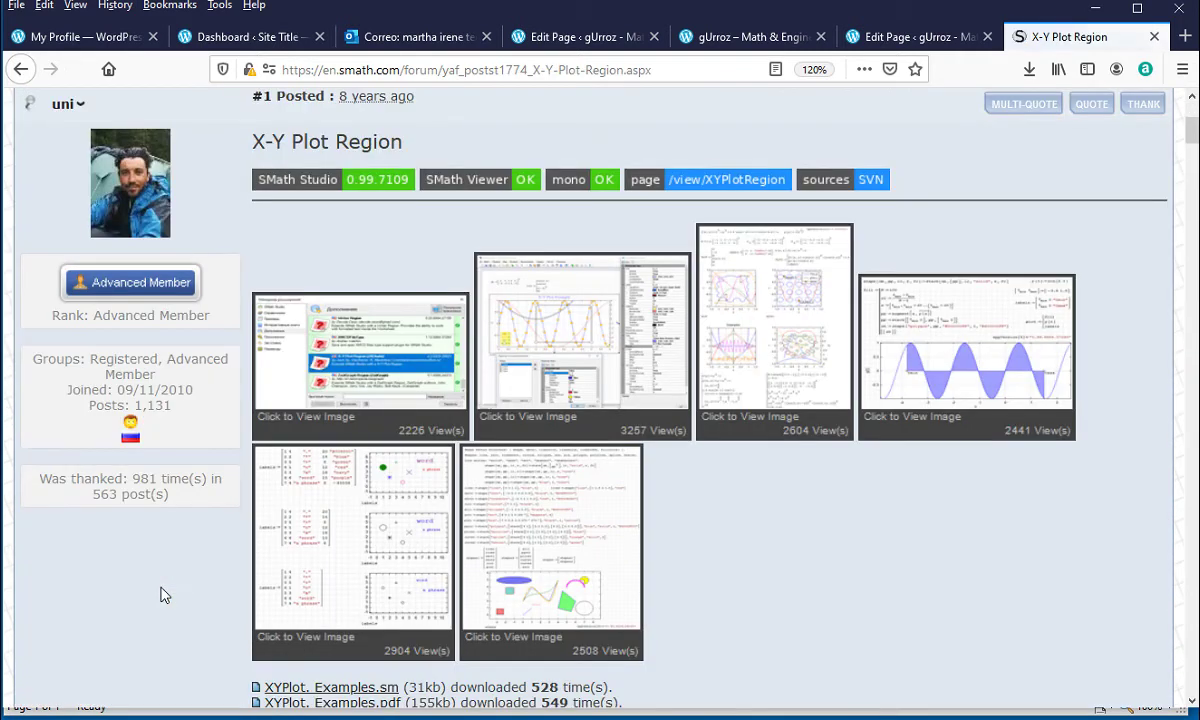
scroll(648, 548, down, 2)
scroll(691, 455, down, 2)
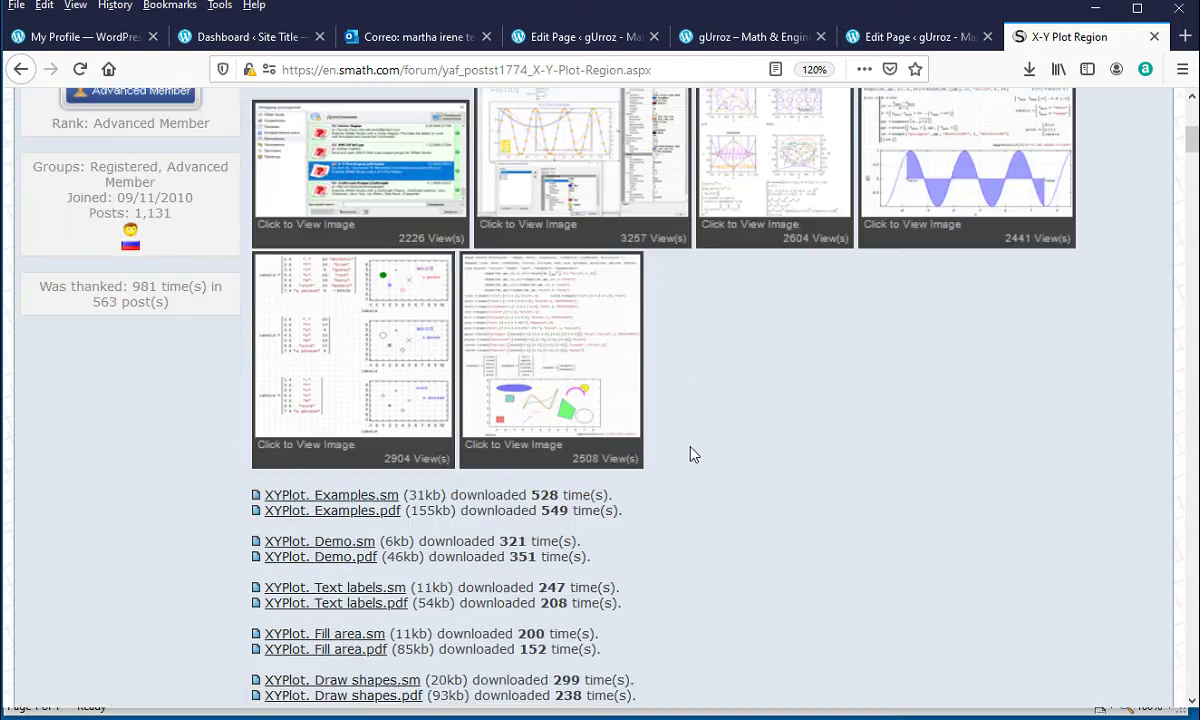
scroll(691, 455, down, 1)
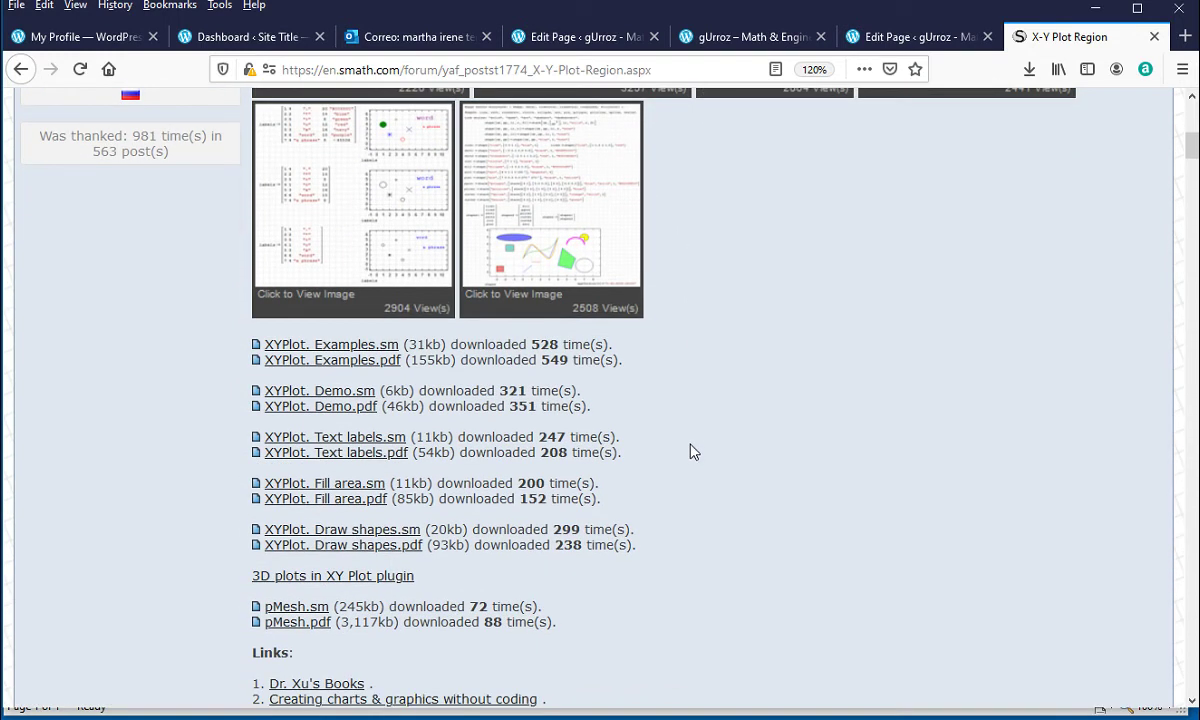
scroll(694, 451, down, 1)
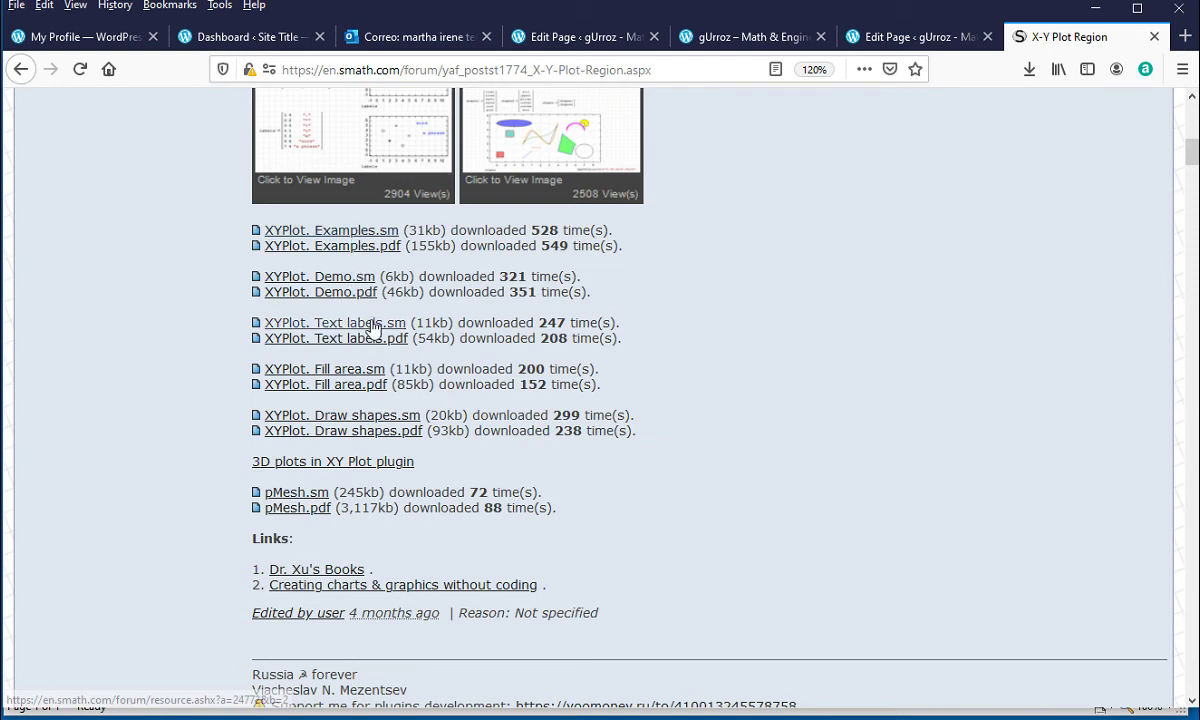
scroll(716, 420, down, 1)
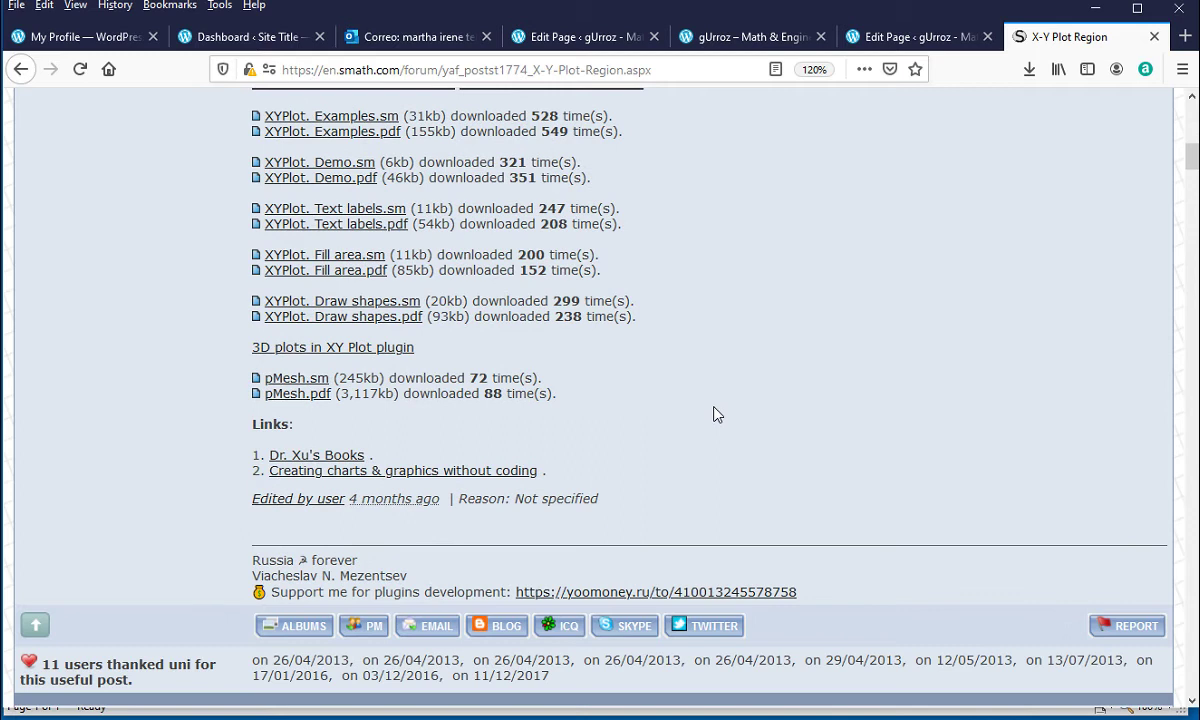
scroll(668, 304, up, 10)
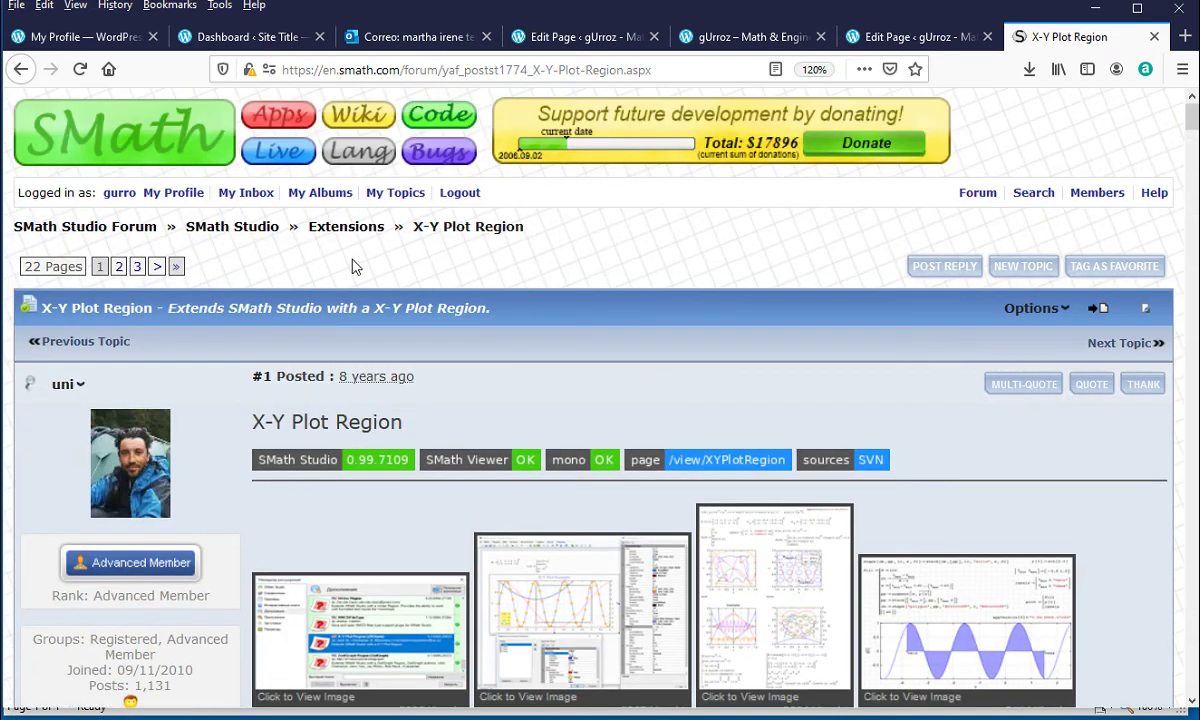
Step: Go back to the Extensions topic list and scroll through the Table Region thread's posts and replies
click(21, 69)
scroll(388, 234, down, 5)
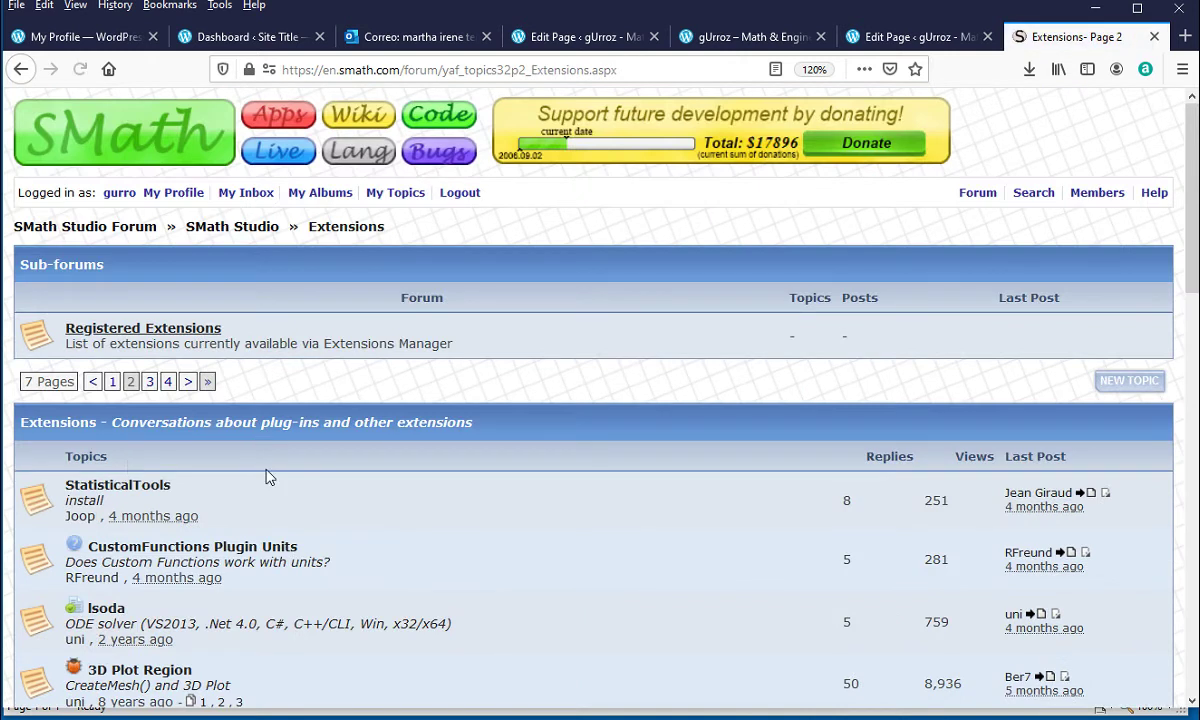
scroll(270, 485, down, 5)
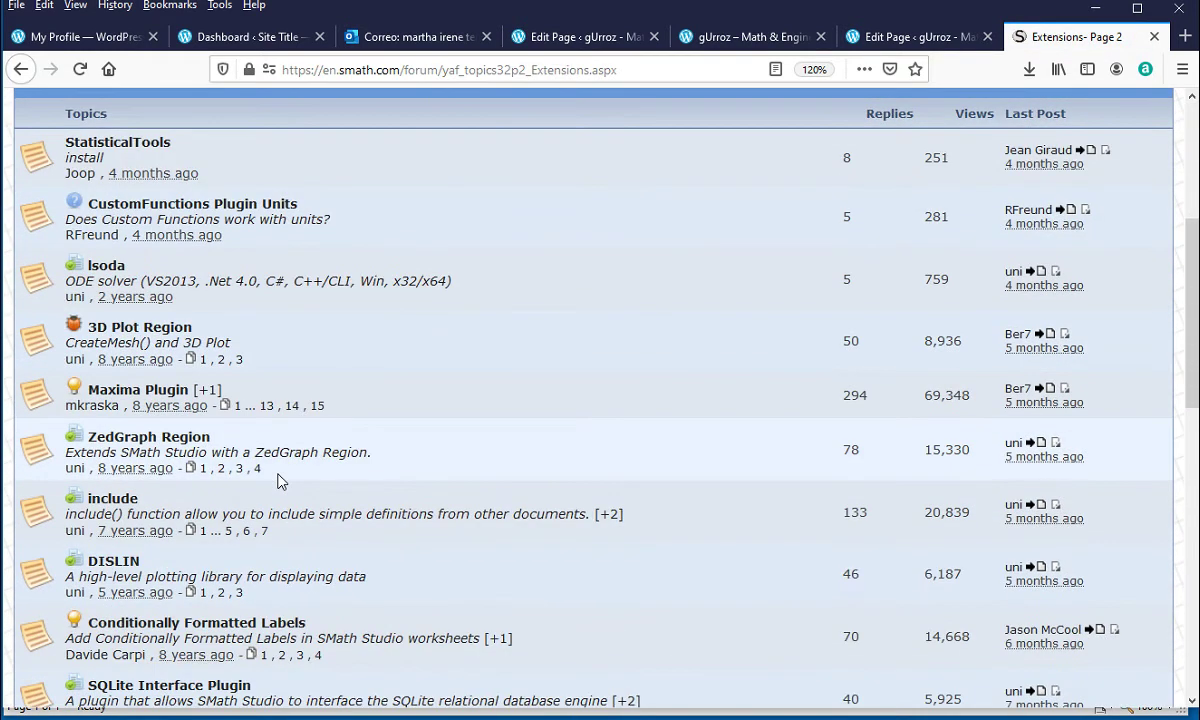
scroll(270, 482, down, 3)
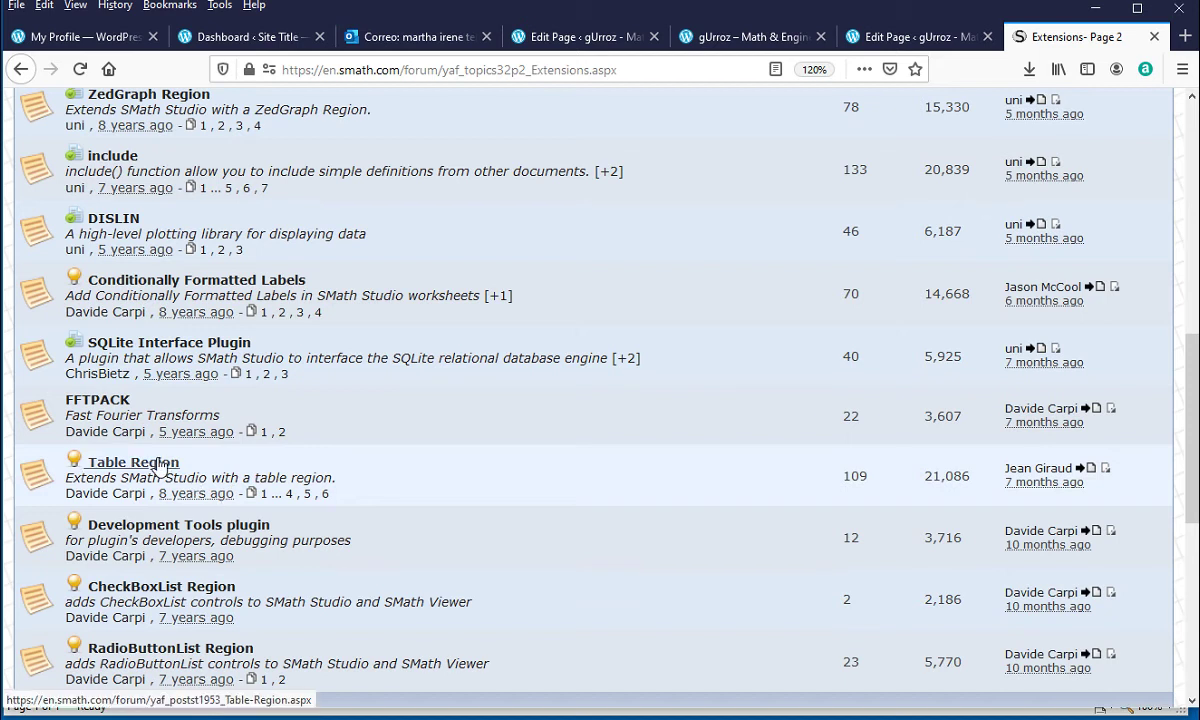
scroll(610, 505, down, 5)
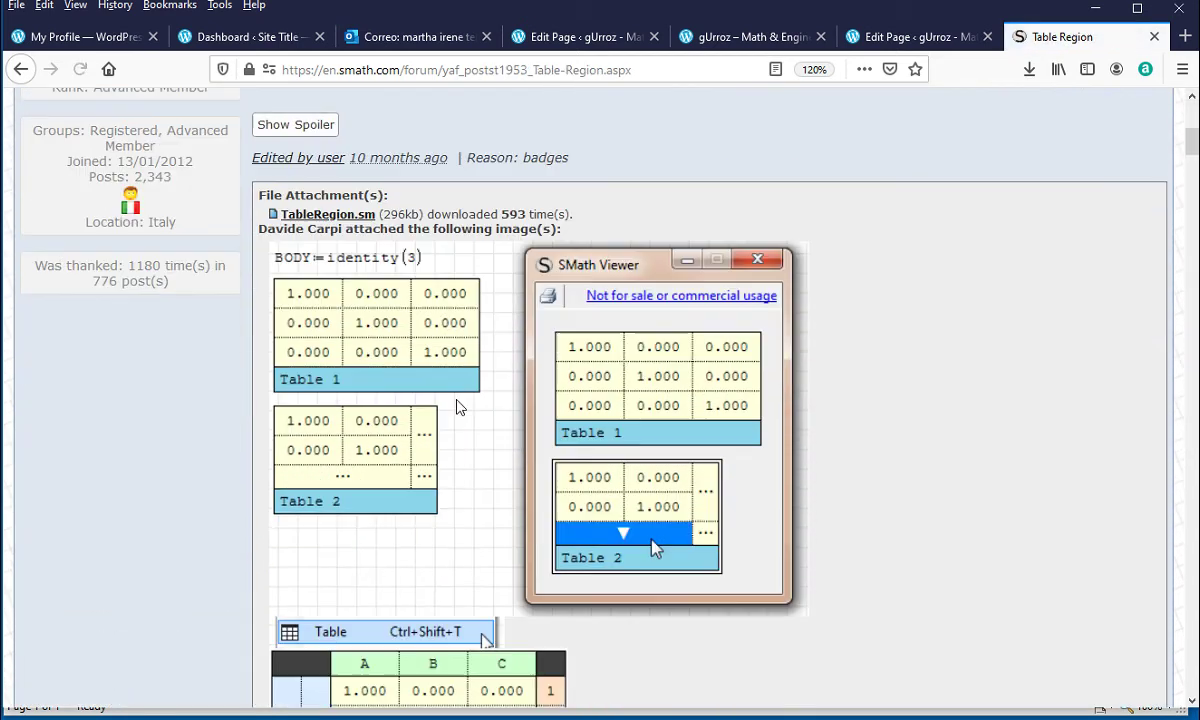
scroll(811, 372, down, 5)
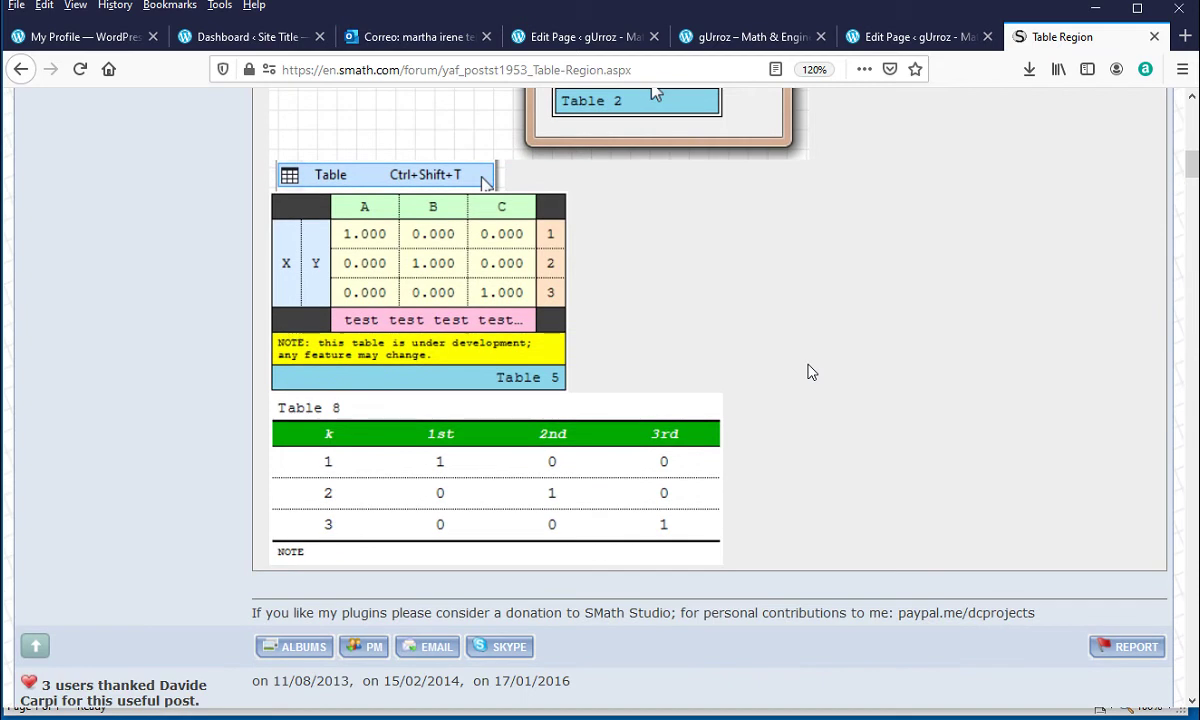
scroll(811, 372, down, 3)
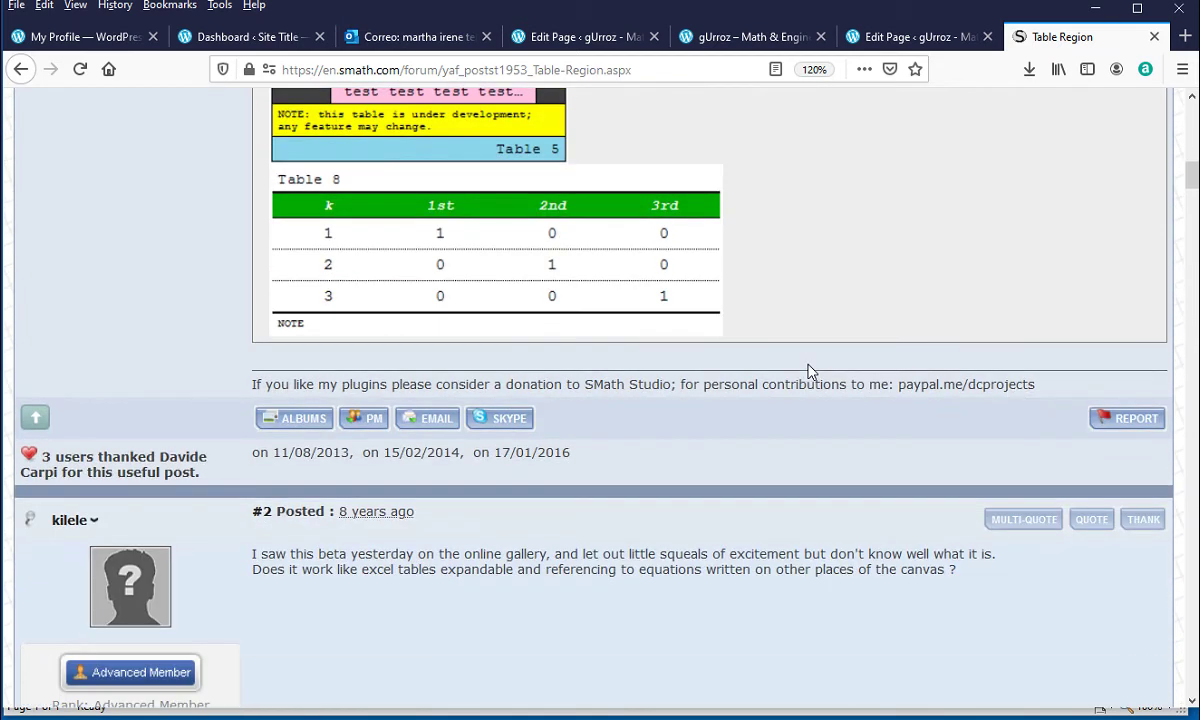
scroll(811, 372, up, 9)
scroll(811, 372, up, 4)
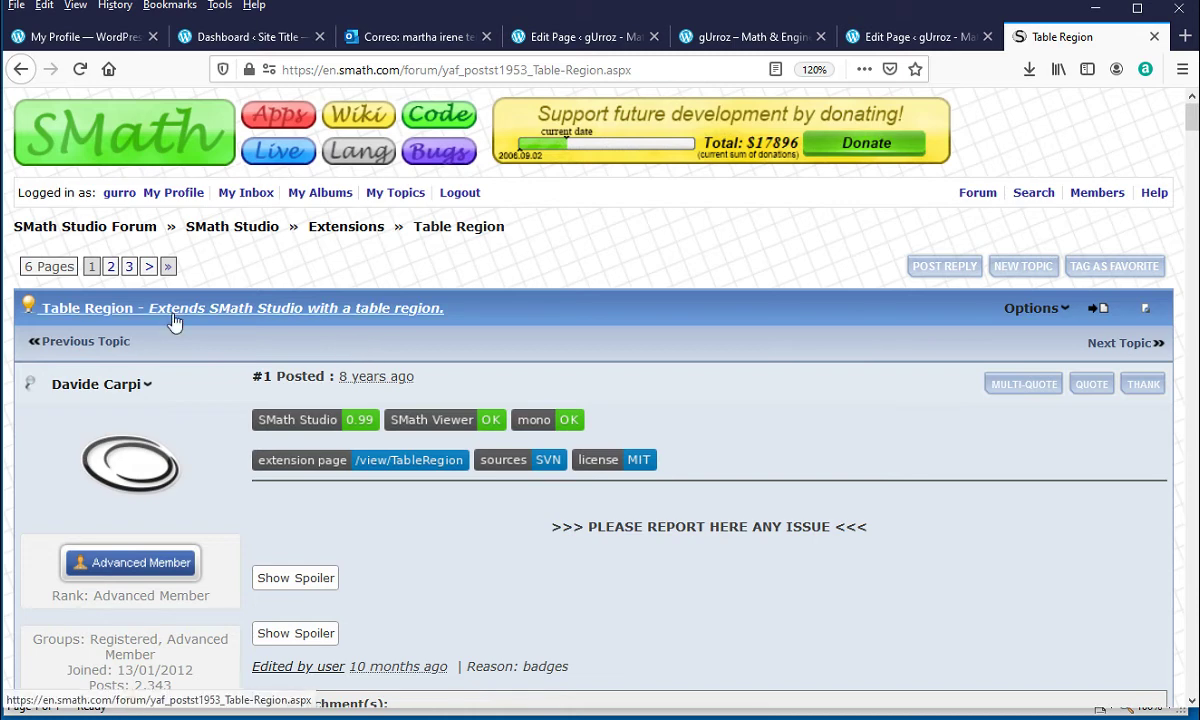
scroll(171, 345, down, 20)
scroll(177, 374, down, 20)
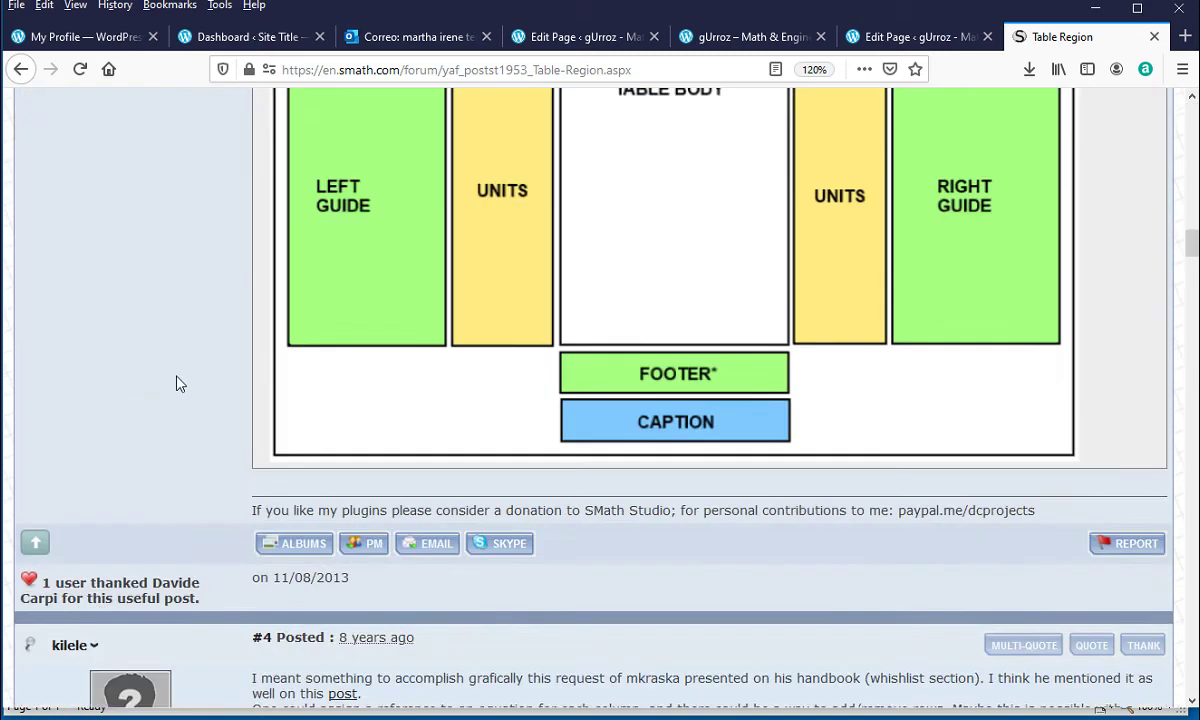
scroll(186, 396, down, 17)
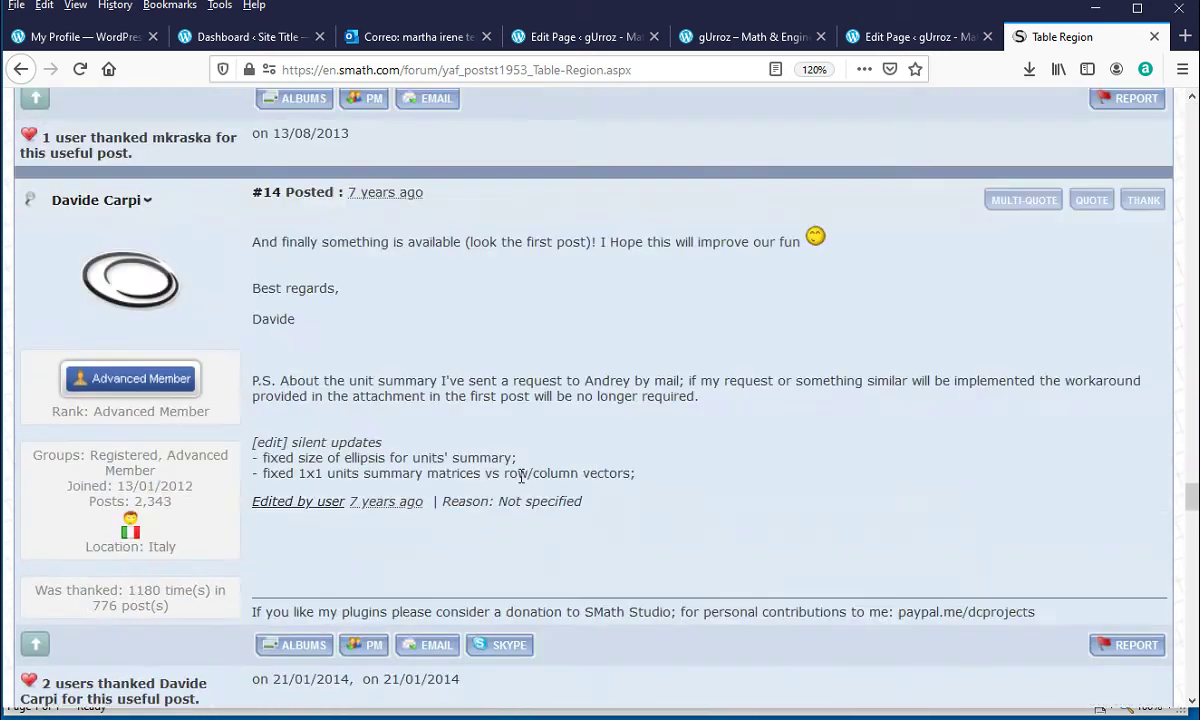
scroll(14, 90, up, 15)
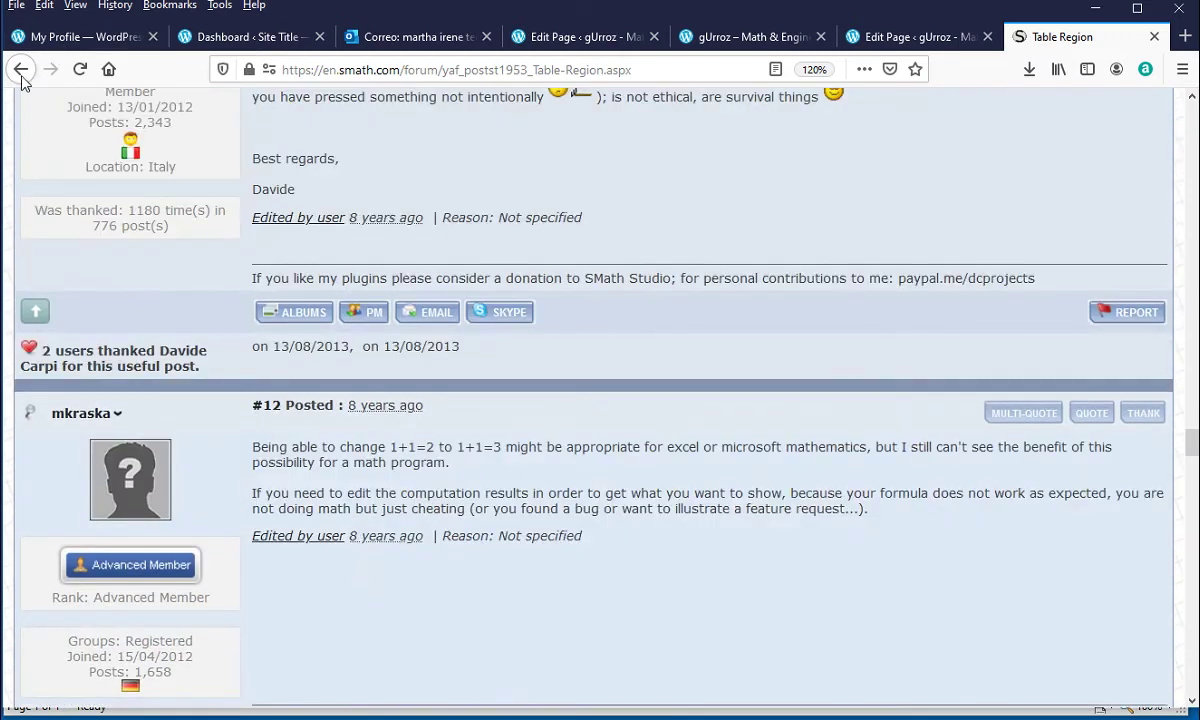
Step: Go back to the Extensions topic list, move to page 5, and open the StatisticalTools plugin topic
click(20, 69)
scroll(590, 450, down, 5)
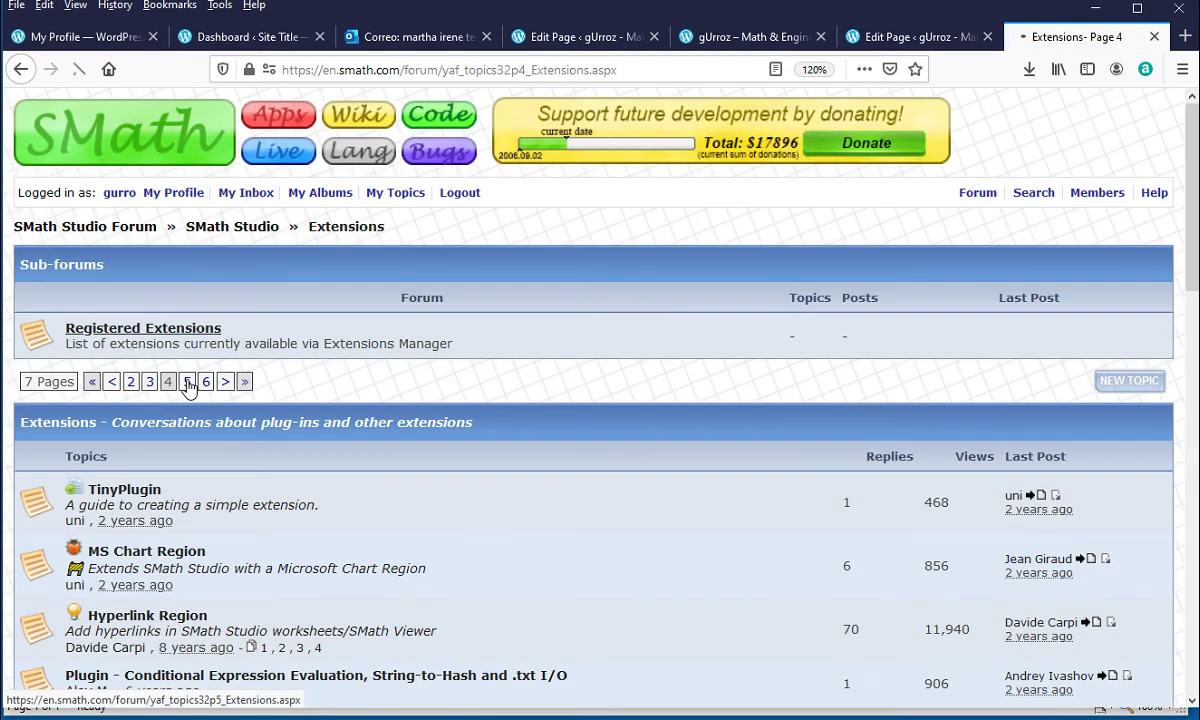
click(187, 387)
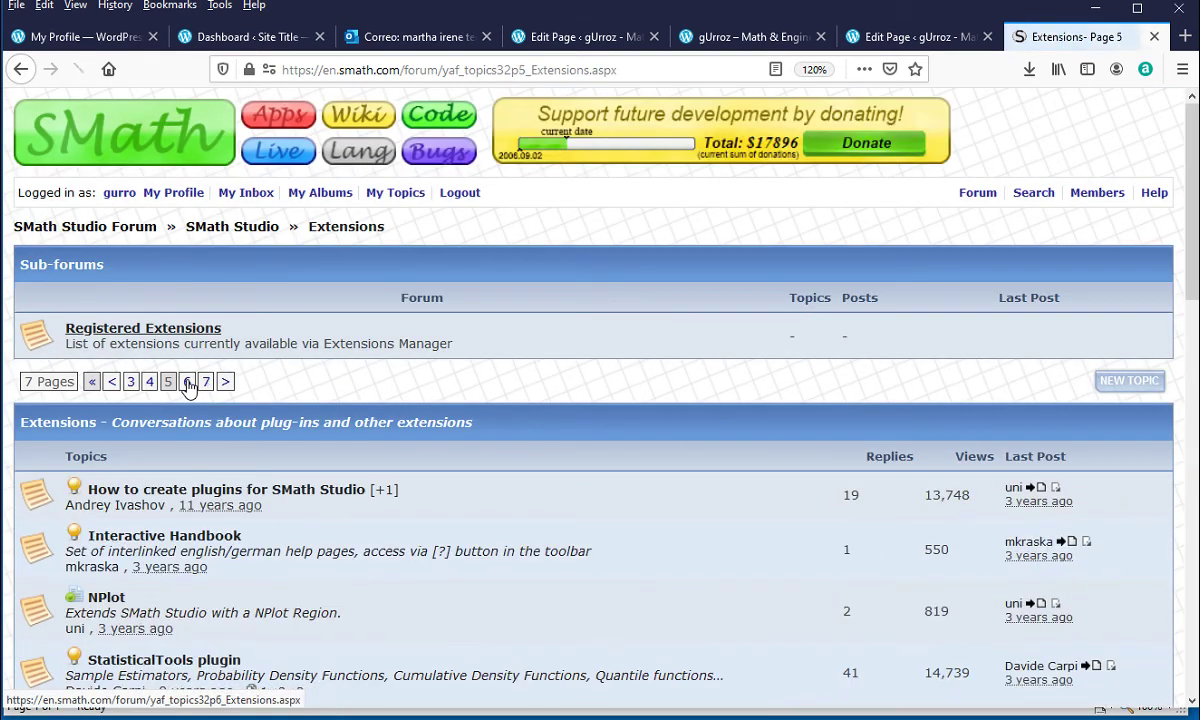
scroll(187, 387, down, 3)
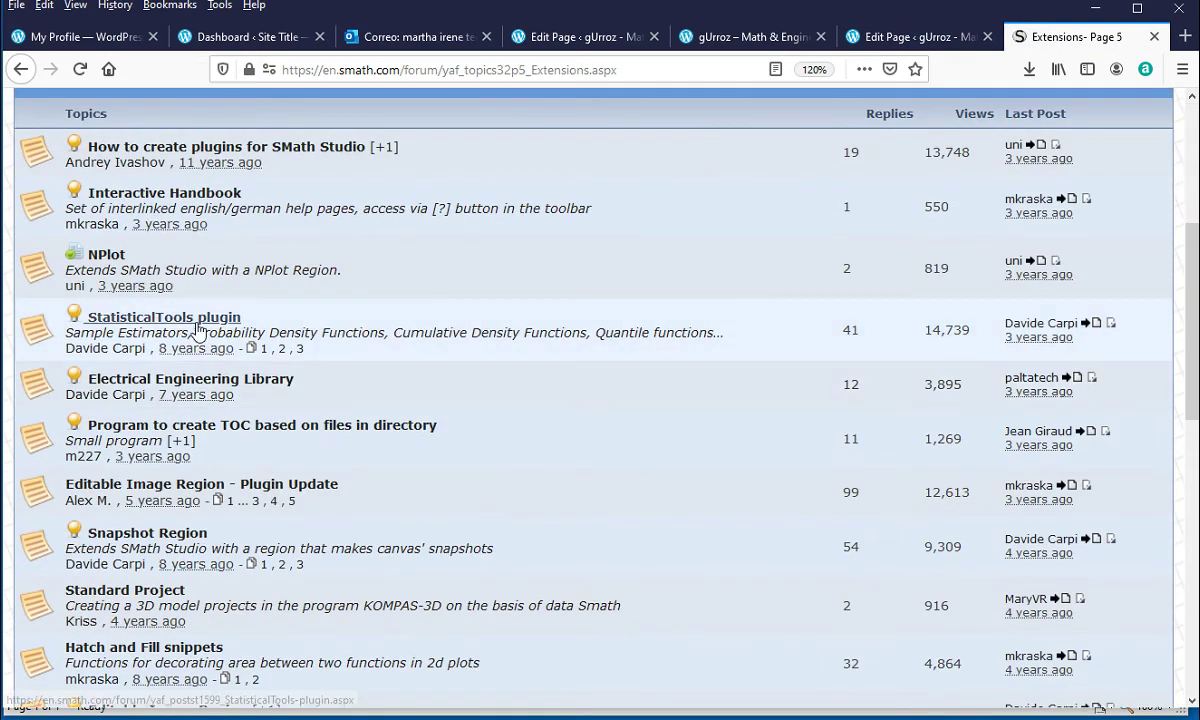
click(196, 322)
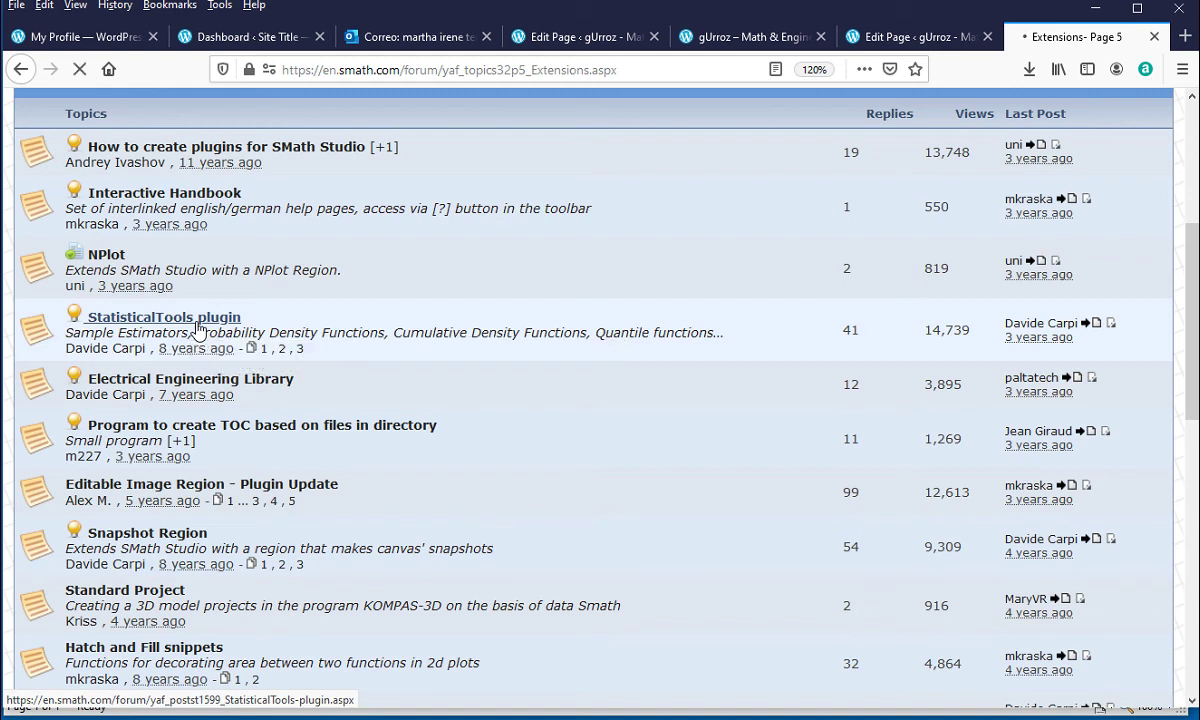
Step: Expand the Sample Estimators, Probability Density Functions and Cumulative Density Functions lists
scroll(514, 407, down, 3)
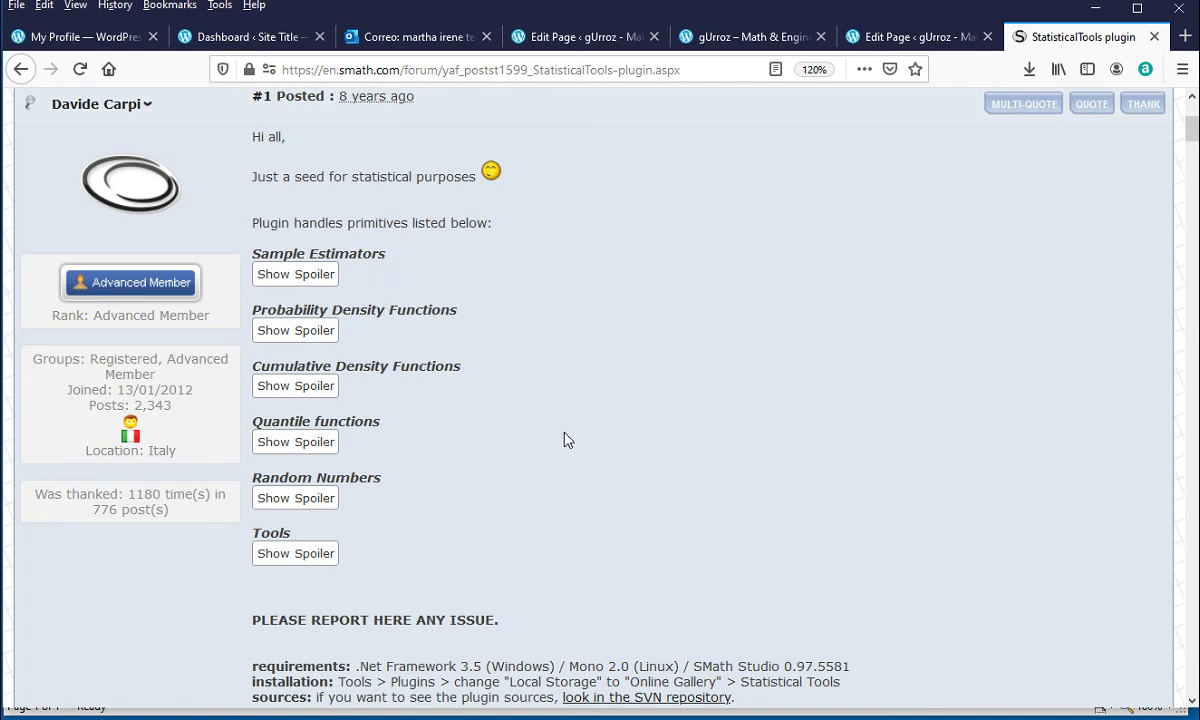
click(322, 276)
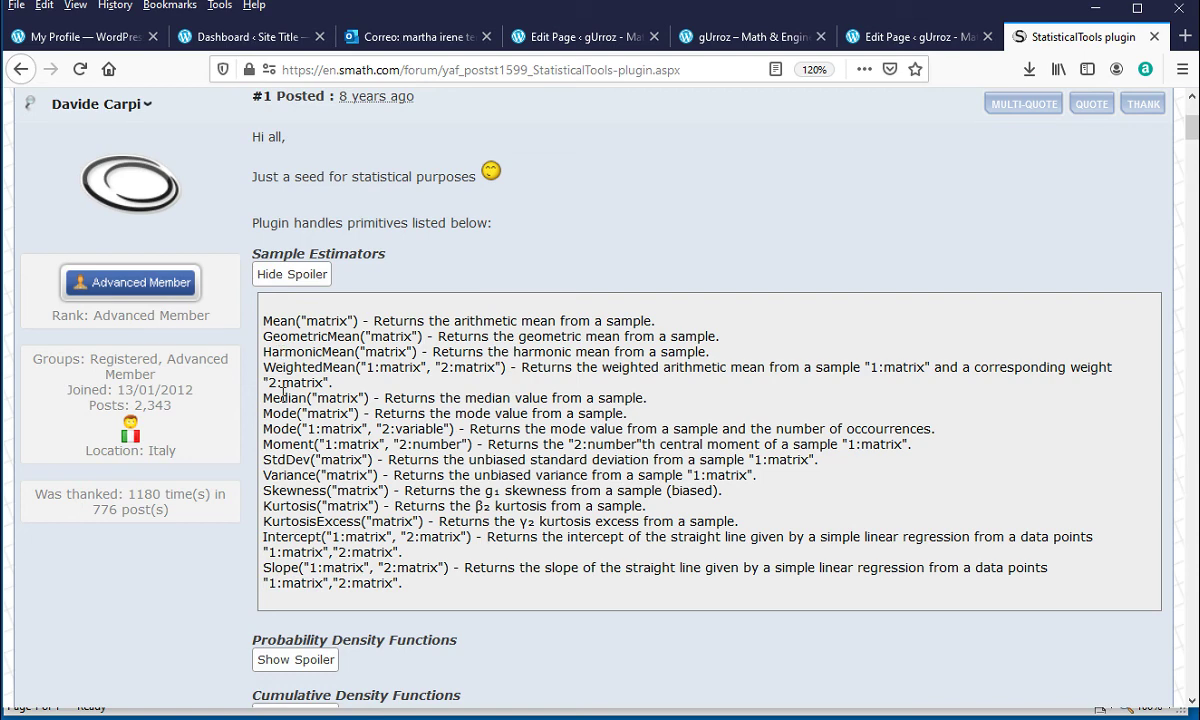
scroll(417, 490, down, 3)
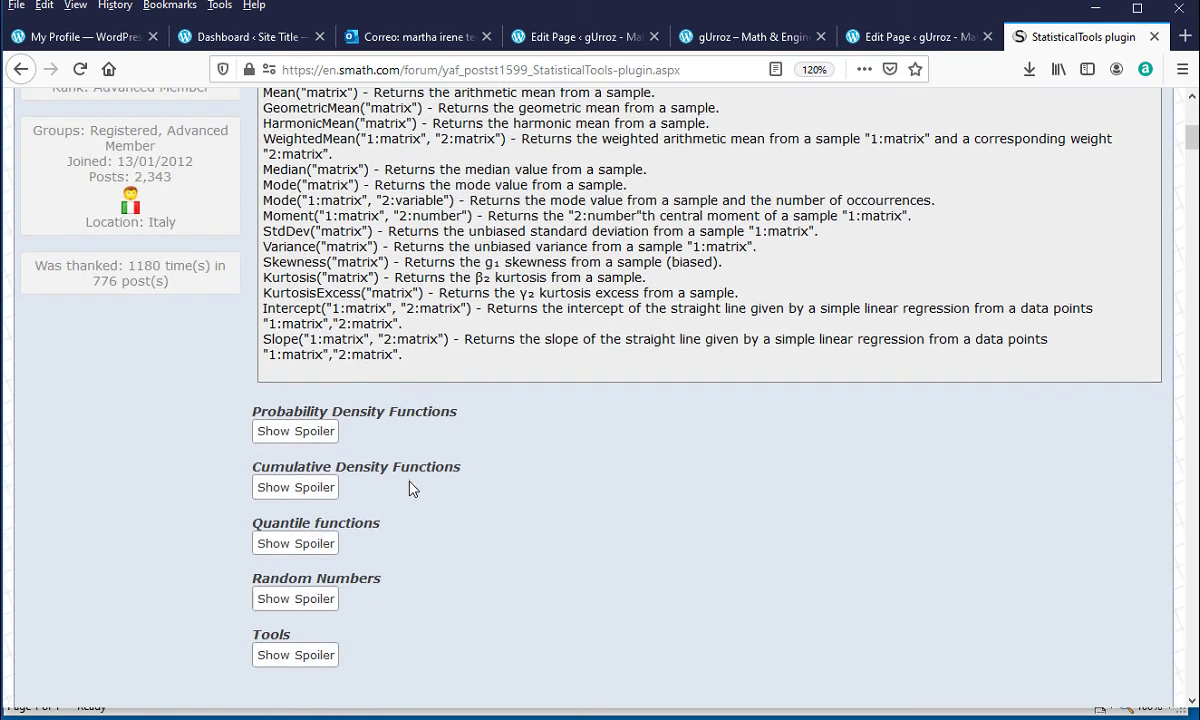
click(277, 431)
scroll(514, 447, down, 8)
scroll(514, 447, down, 3)
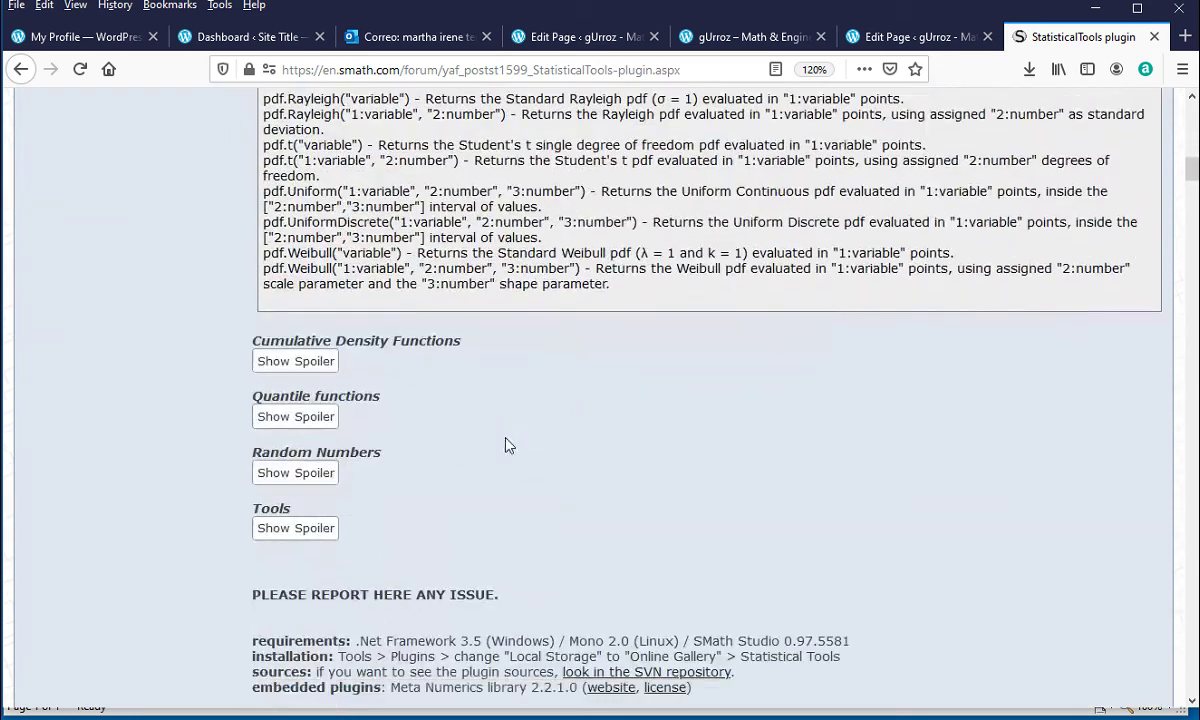
click(292, 361)
Step: Expand the Quantile functions, Random Numbers and Tools function lists
scroll(516, 388, down, 5)
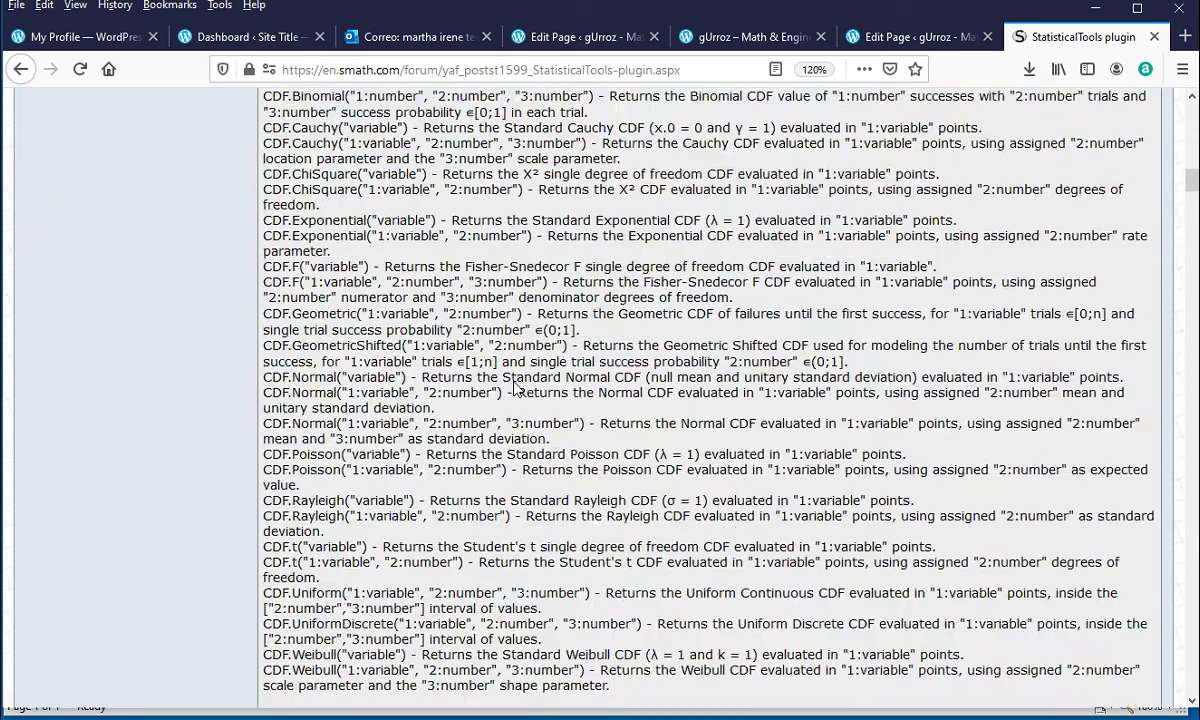
scroll(520, 392, down, 6)
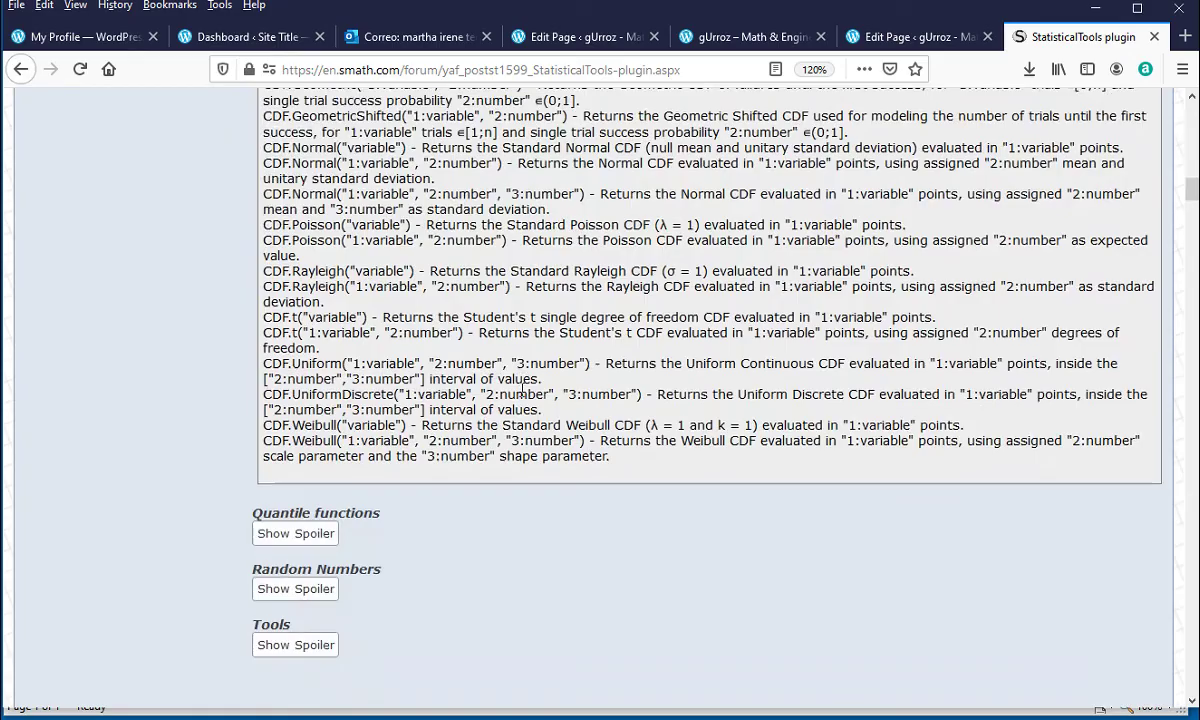
click(295, 306)
scroll(430, 320, down, 4)
scroll(453, 333, down, 8)
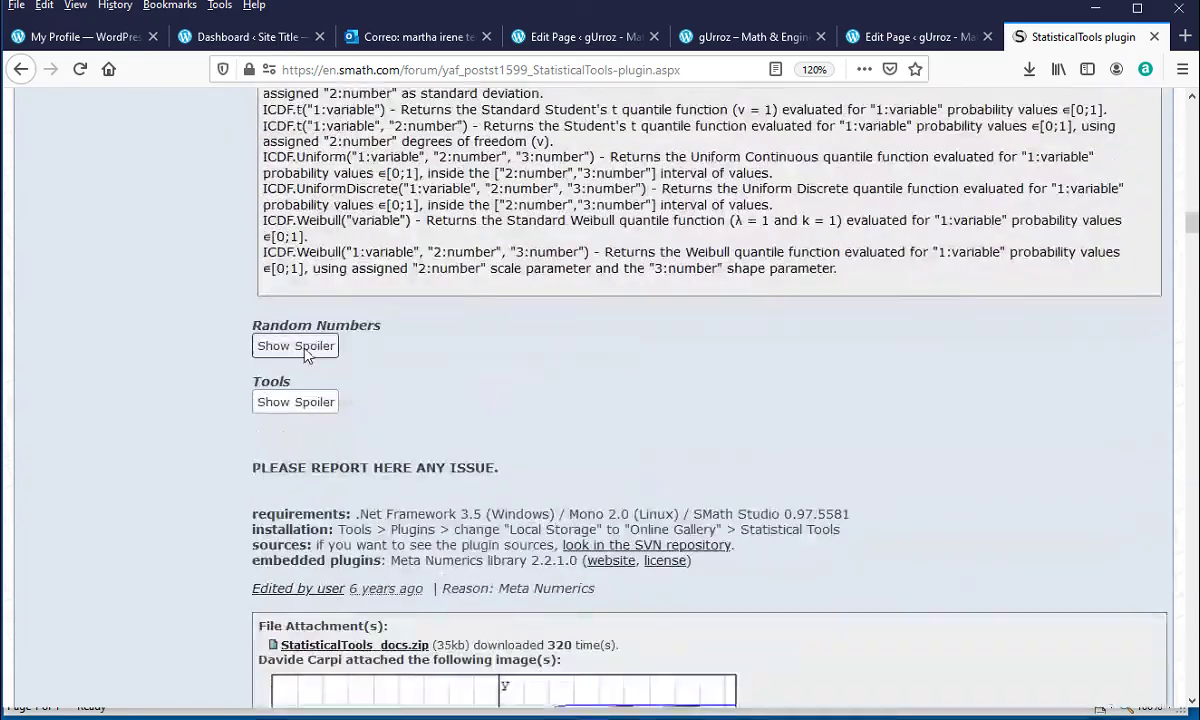
click(292, 345)
scroll(402, 353, down, 5)
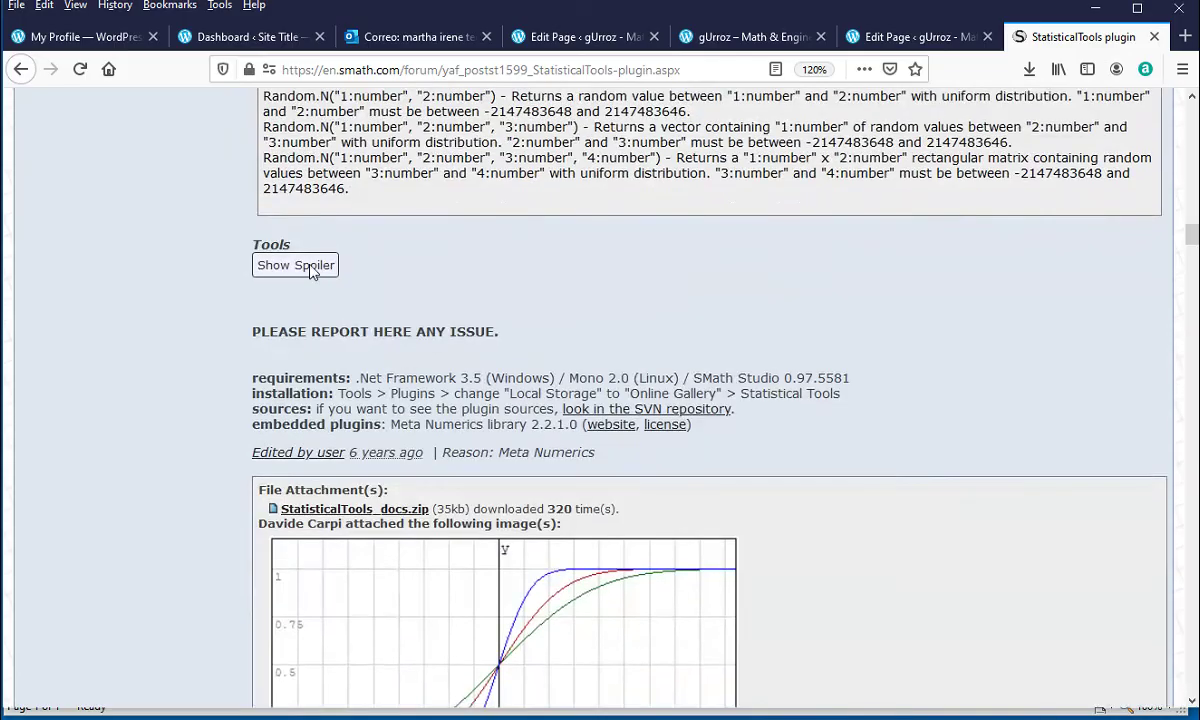
click(310, 266)
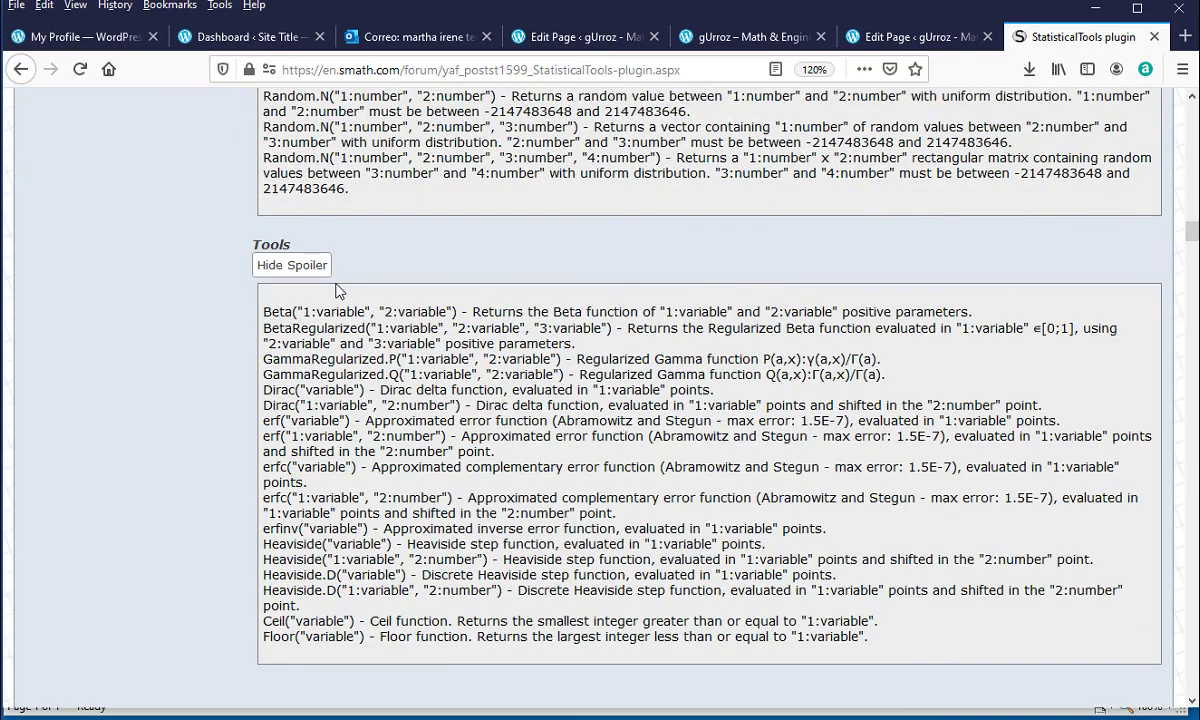
Step: Bring the Notepad notes listing the plugins back to the front
scroll(330, 285, up, 12)
scroll(338, 300, up, 4)
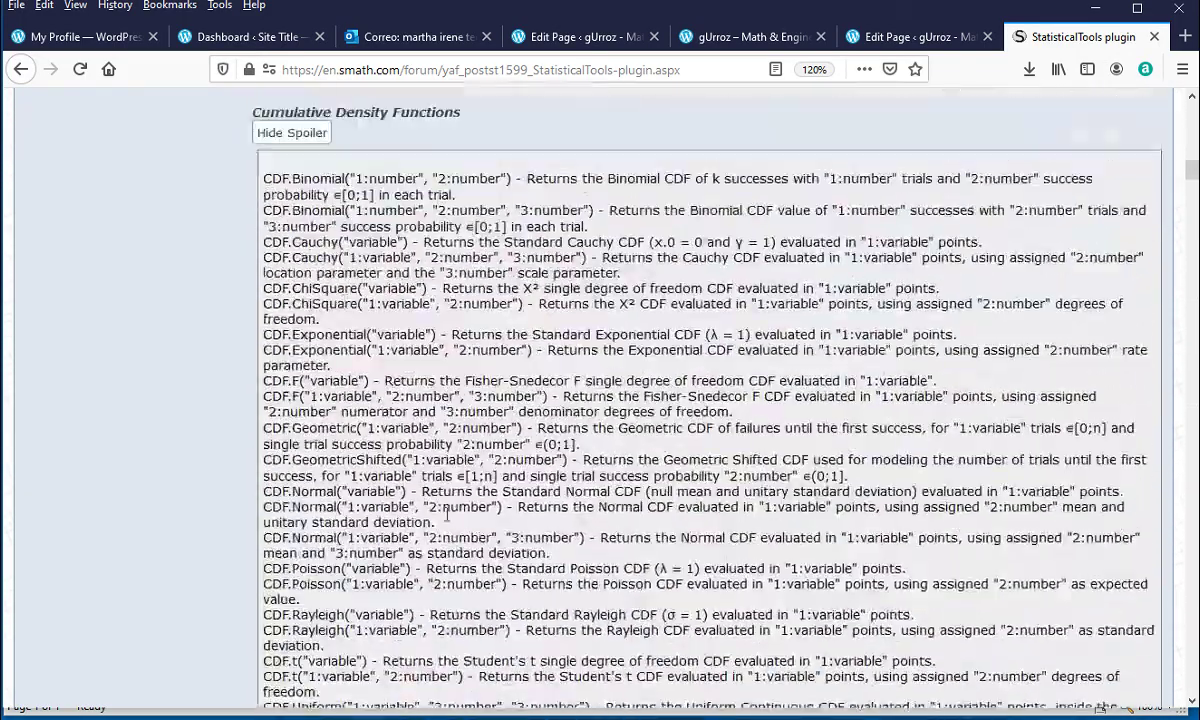
scroll(548, 650, up, 20)
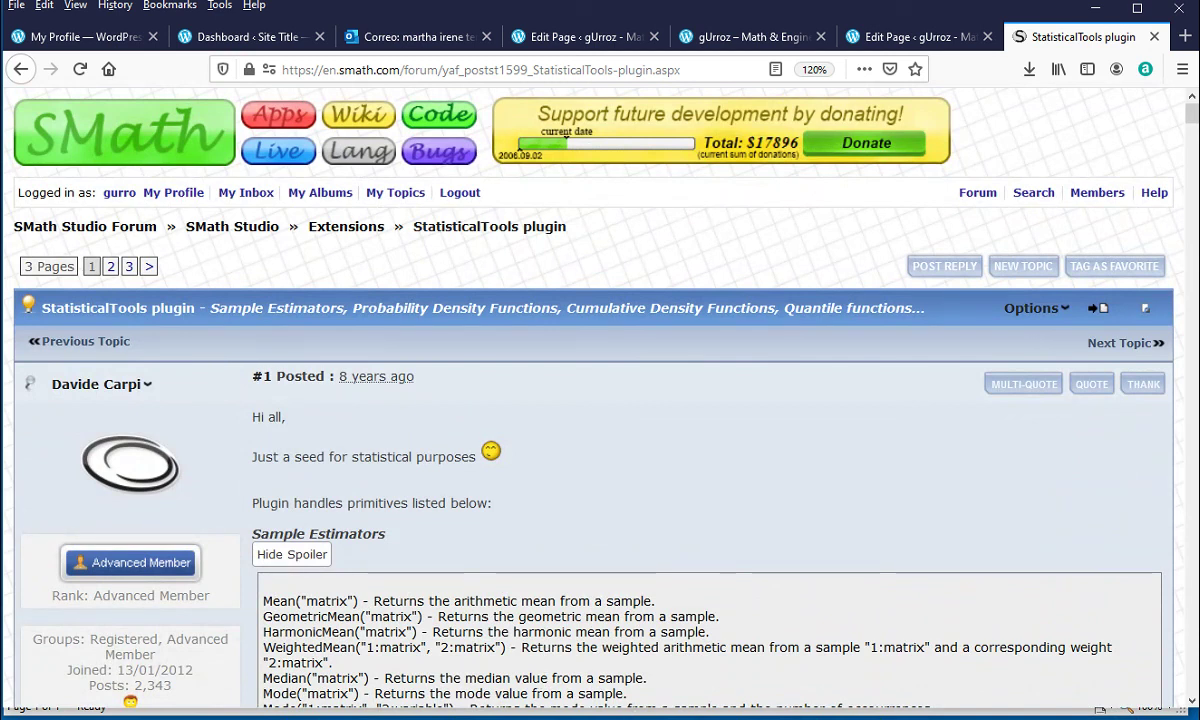
key(alt+Tab)
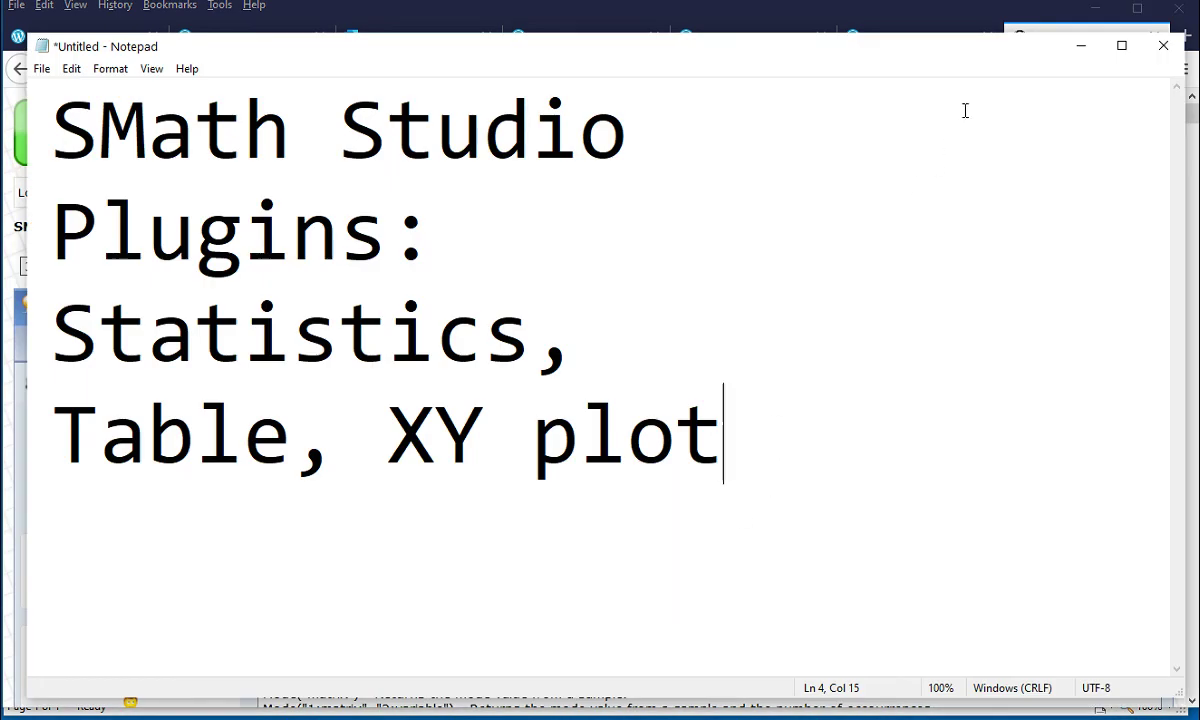